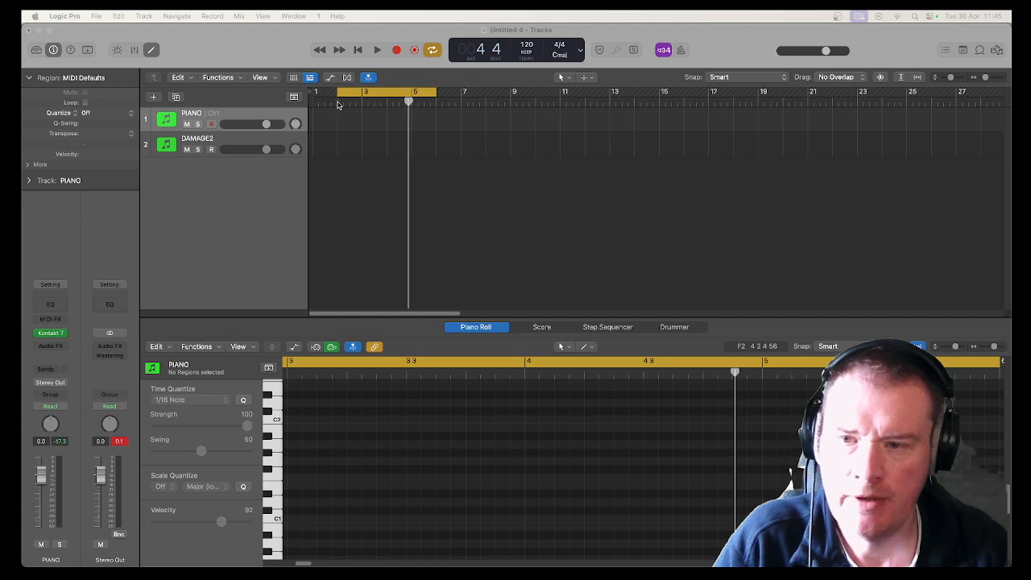
Place the playhead at bar 2 and insert an Arpeggiator MIDI effect on the PIANO track
click(338, 102)
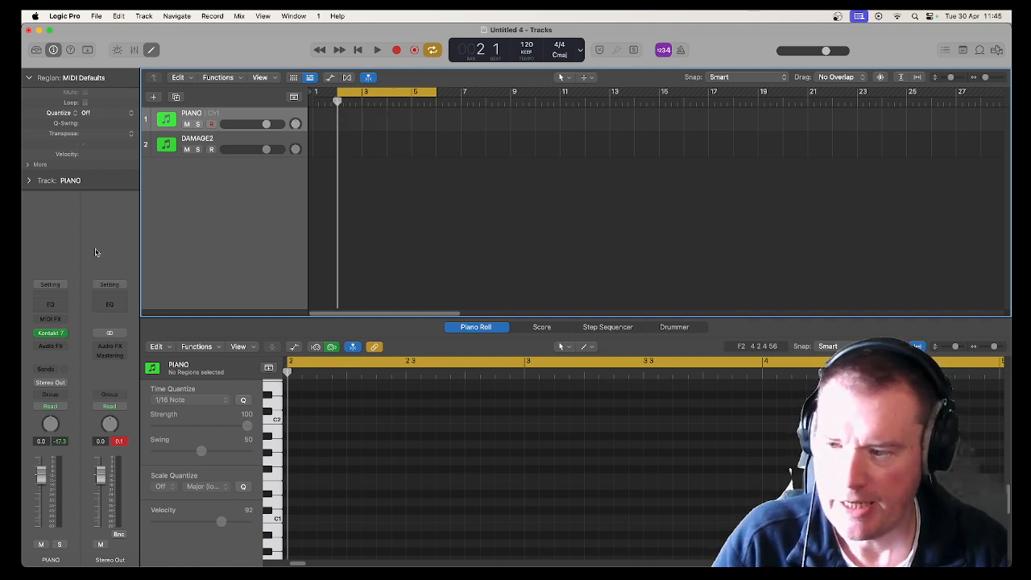
click(51, 319)
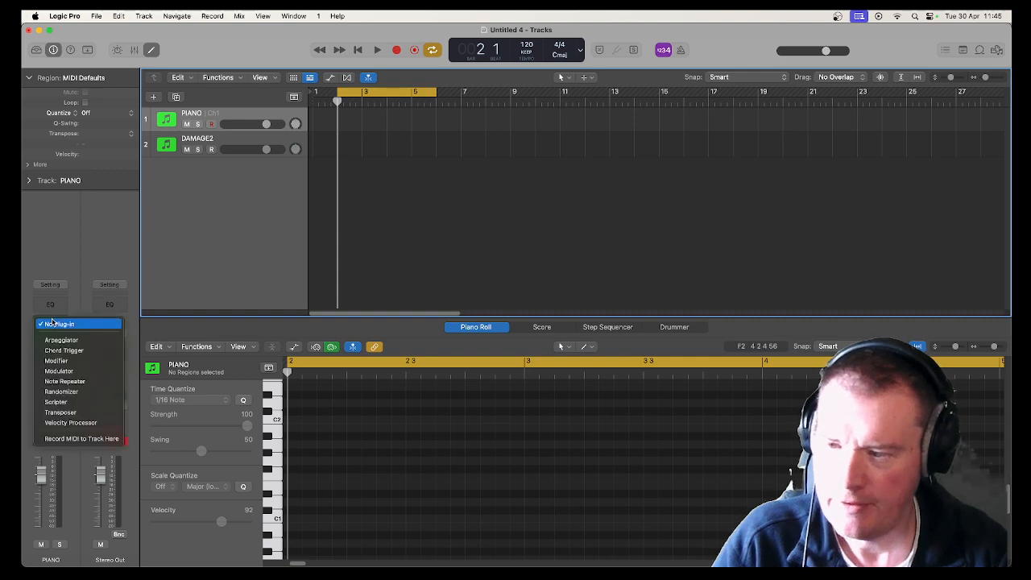
key(Escape)
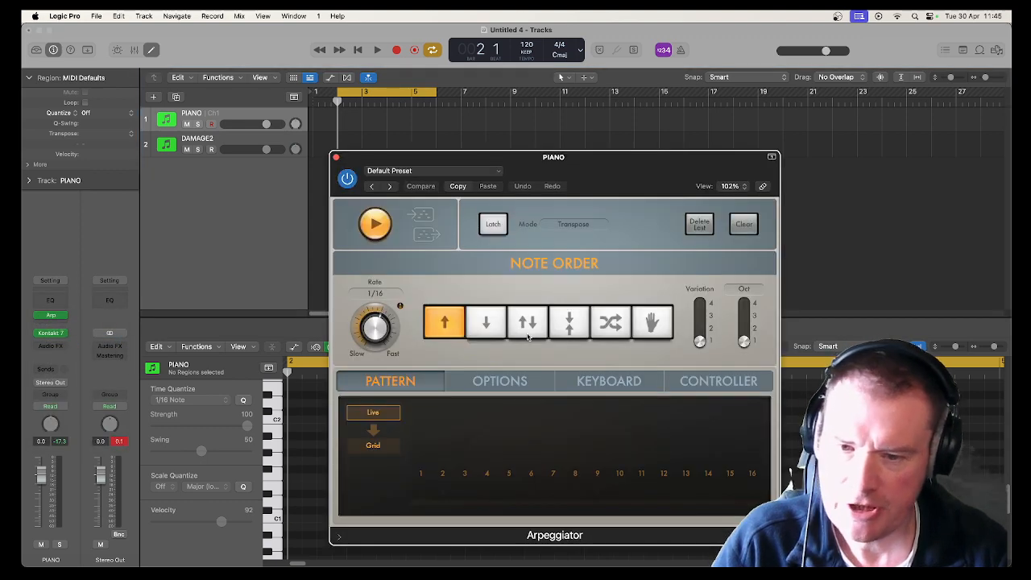
Set the Arpeggiator to the up/down note order with variation 2 and an octave range of 3
click(530, 322)
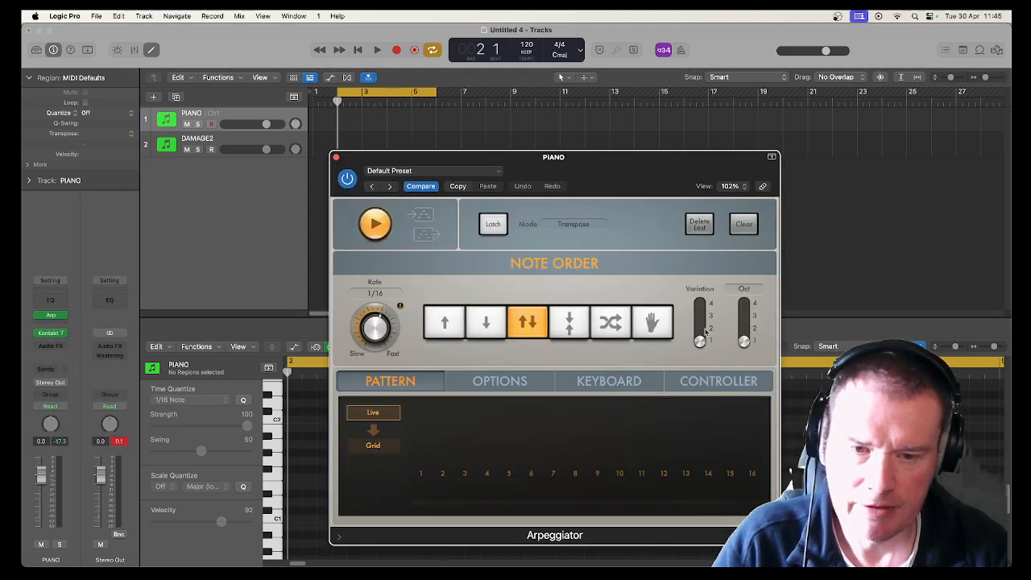
drag(705, 332, 732, 324)
click(739, 320)
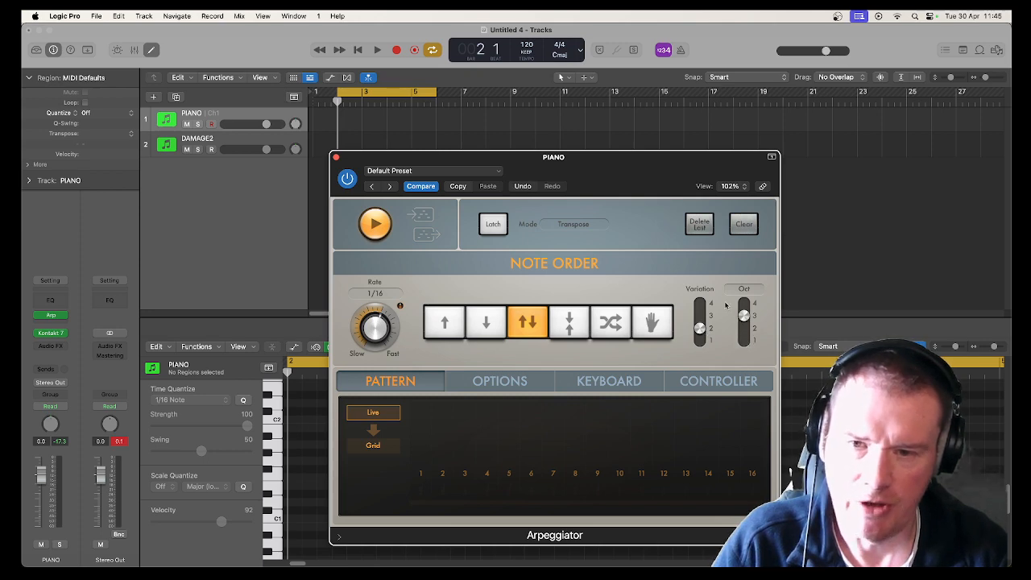
drag(437, 166, 620, 118)
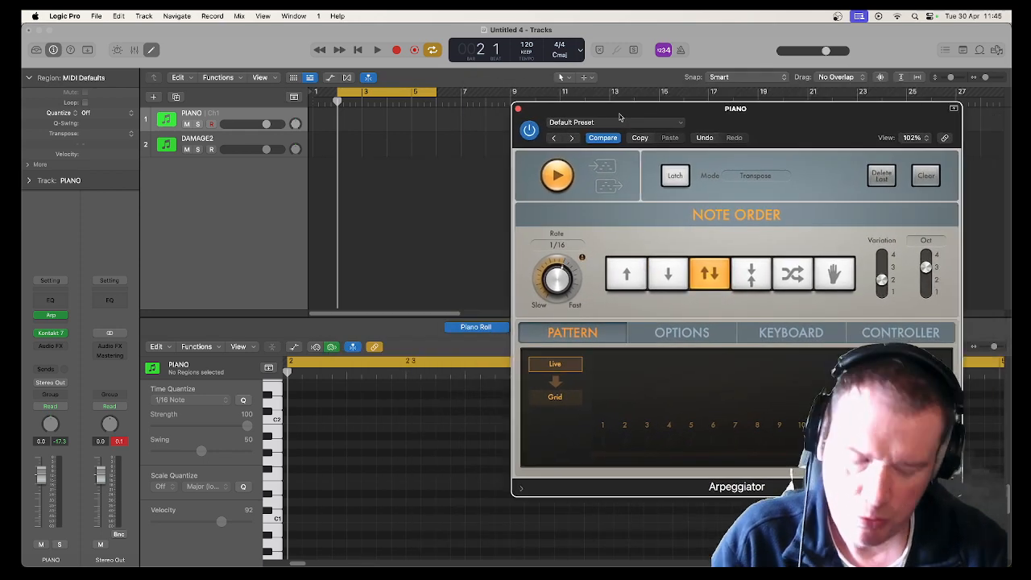
Record a held three-note chord on the PIANO track from bar 2, select its notes and play the region back
click(394, 51)
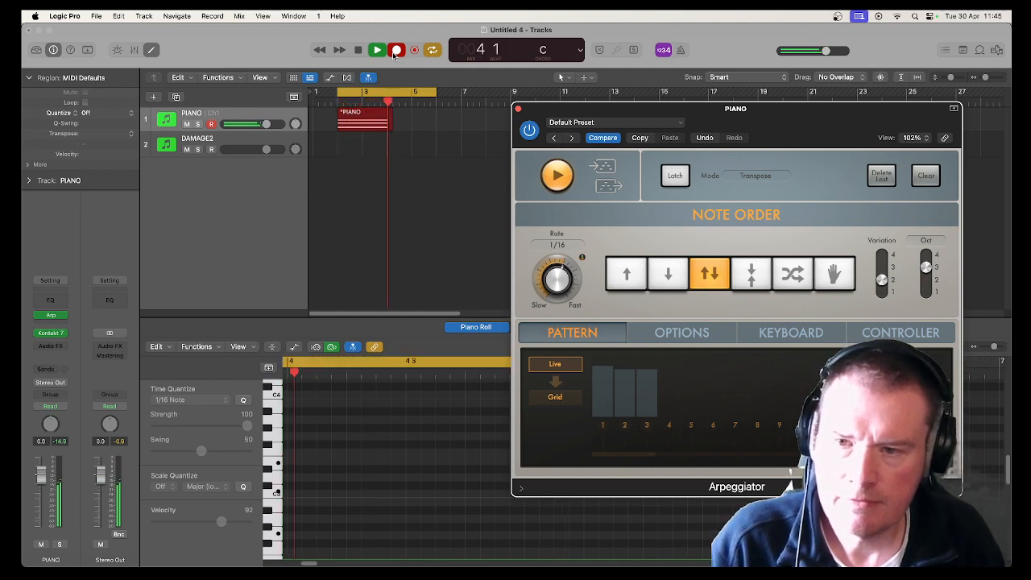
key(space)
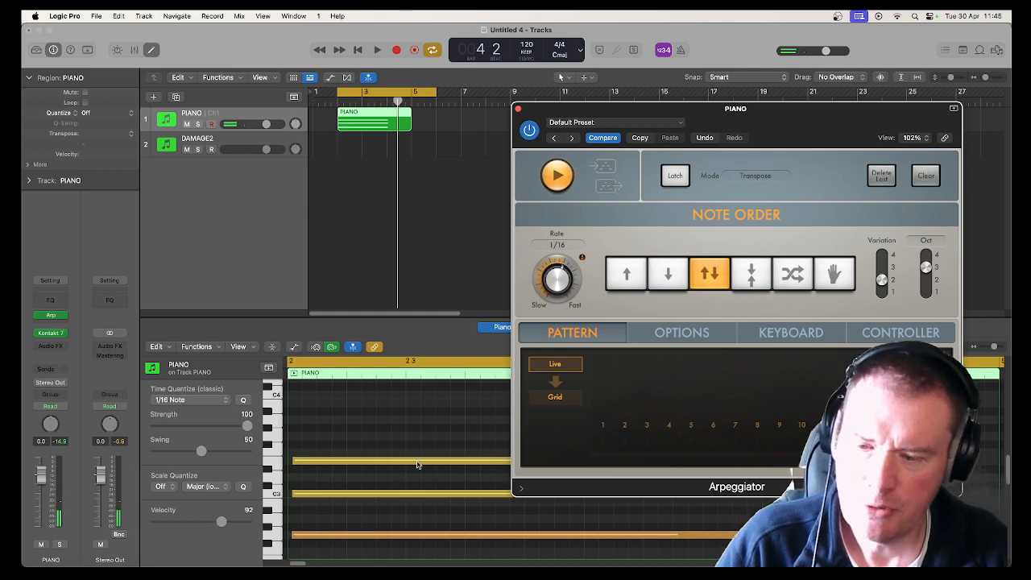
click(366, 441)
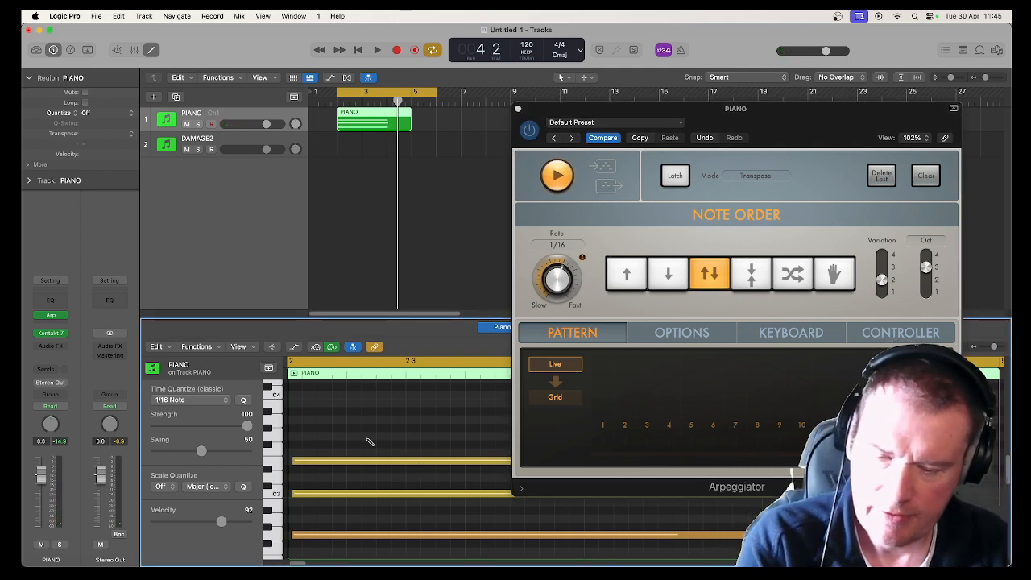
key(super+a)
scroll(366, 442, down, 3)
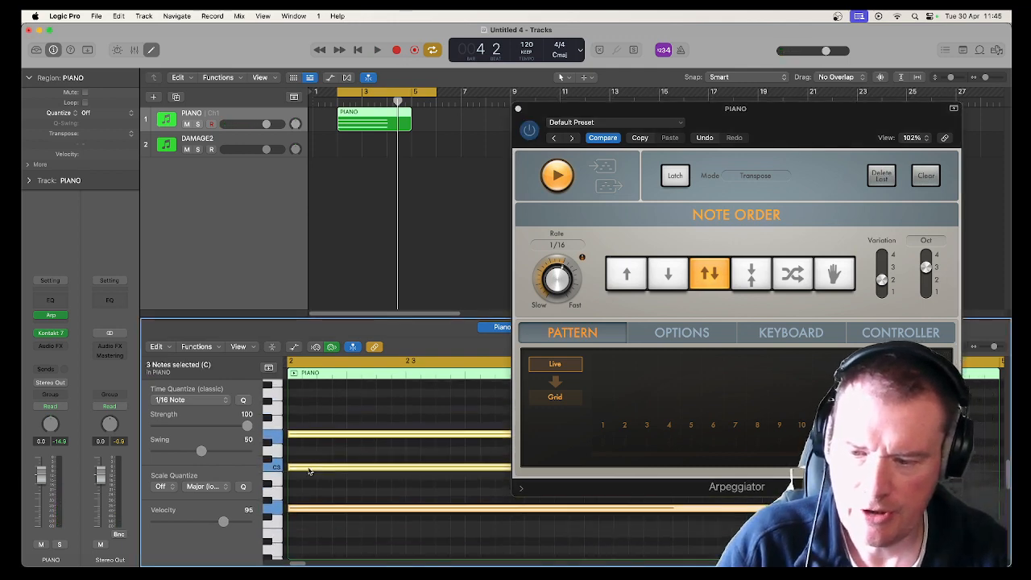
key(space)
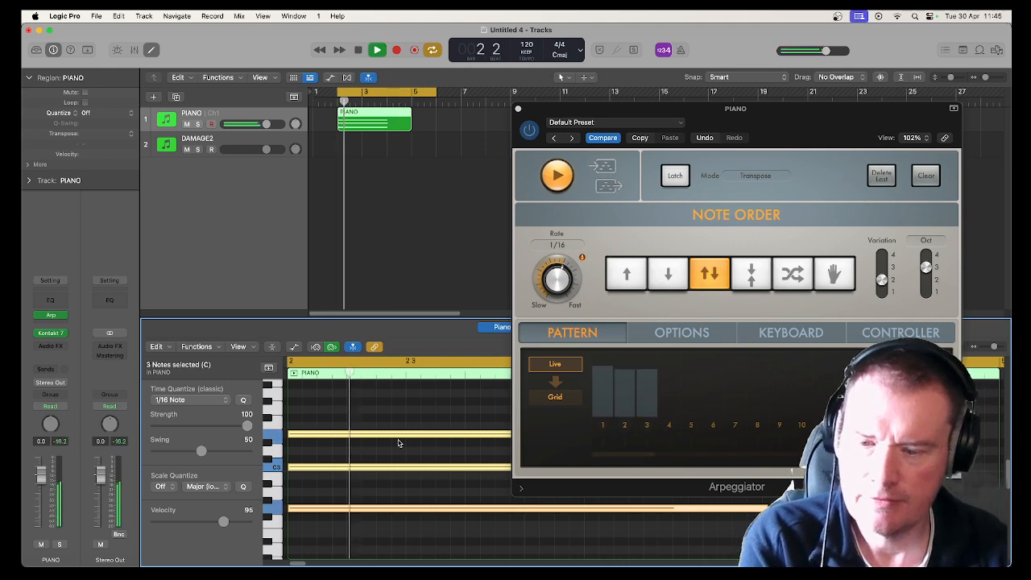
key(space)
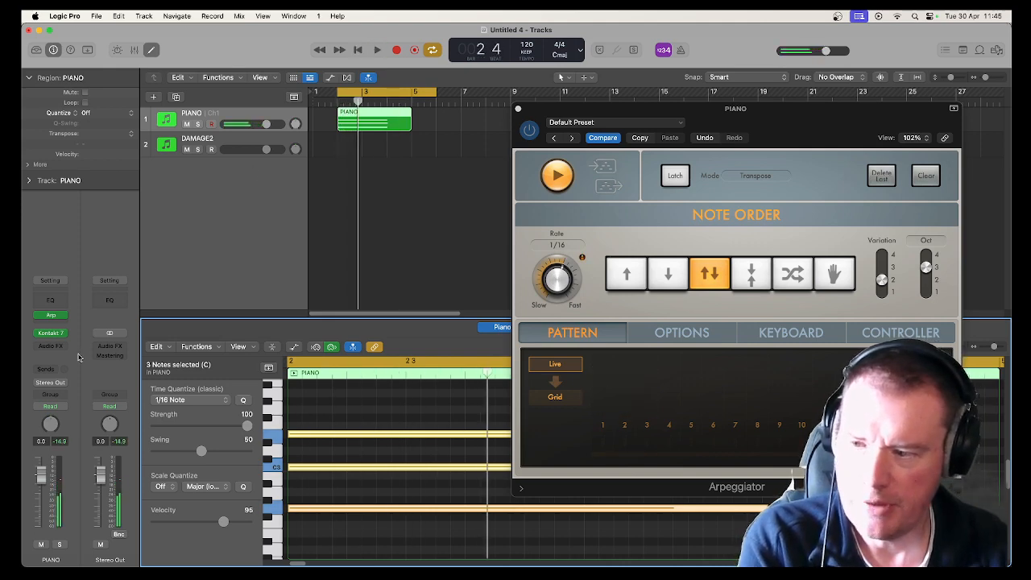
Delete the recorded PIANO region and set Record MIDI to Track Here at the point directly after the Arpeggiator
mouse_move(57, 320)
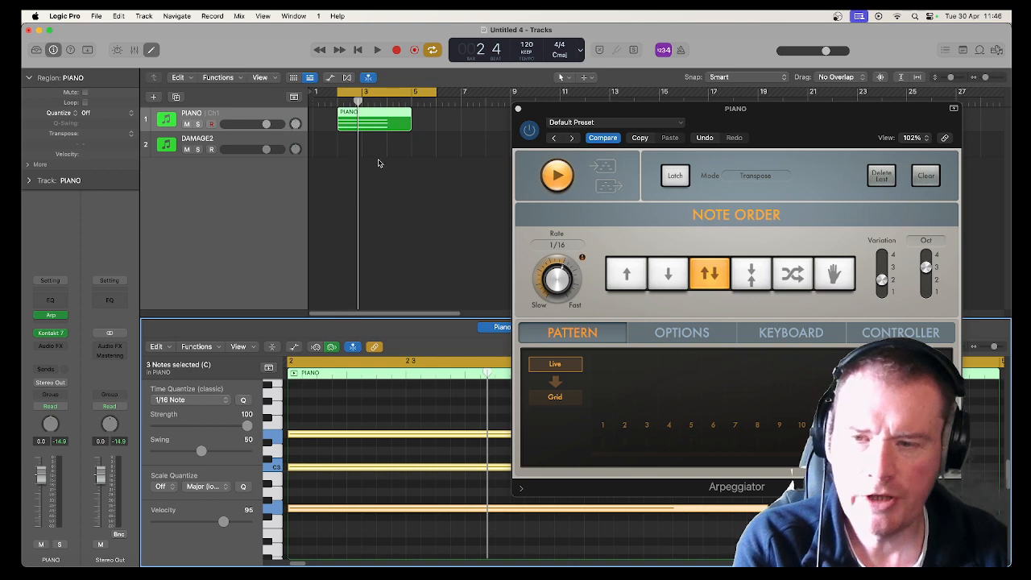
click(380, 115)
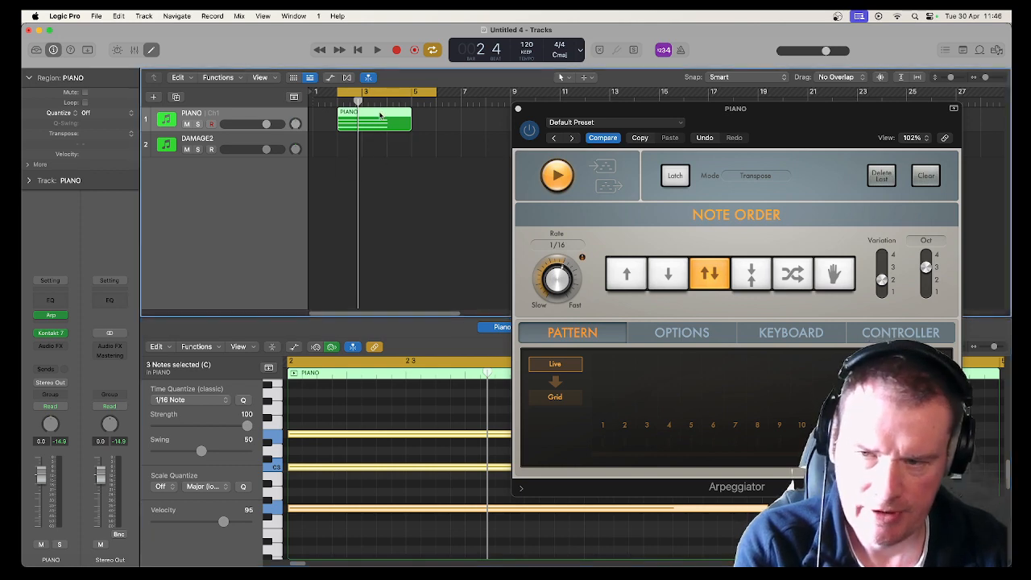
key(Delete)
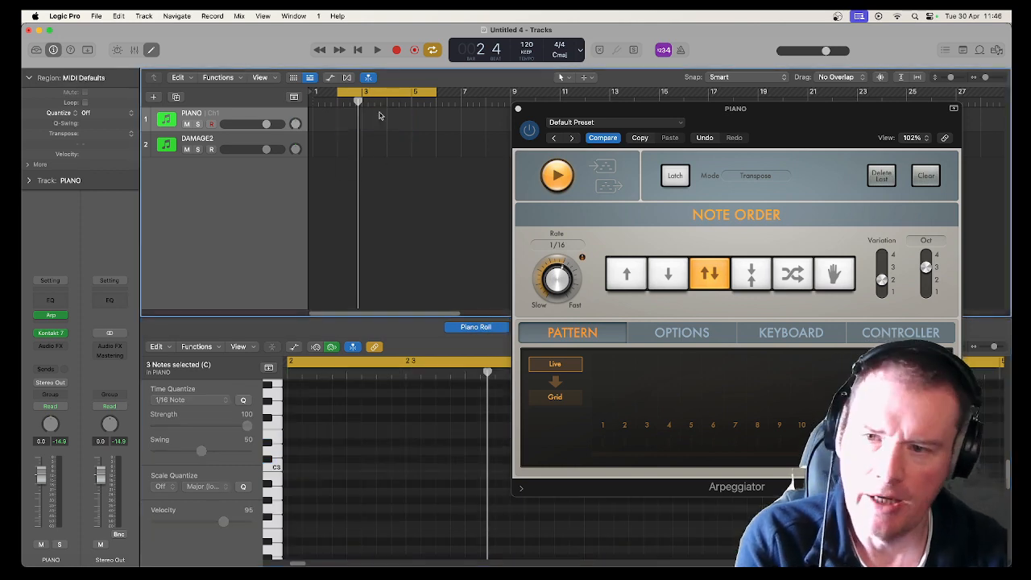
click(65, 316)
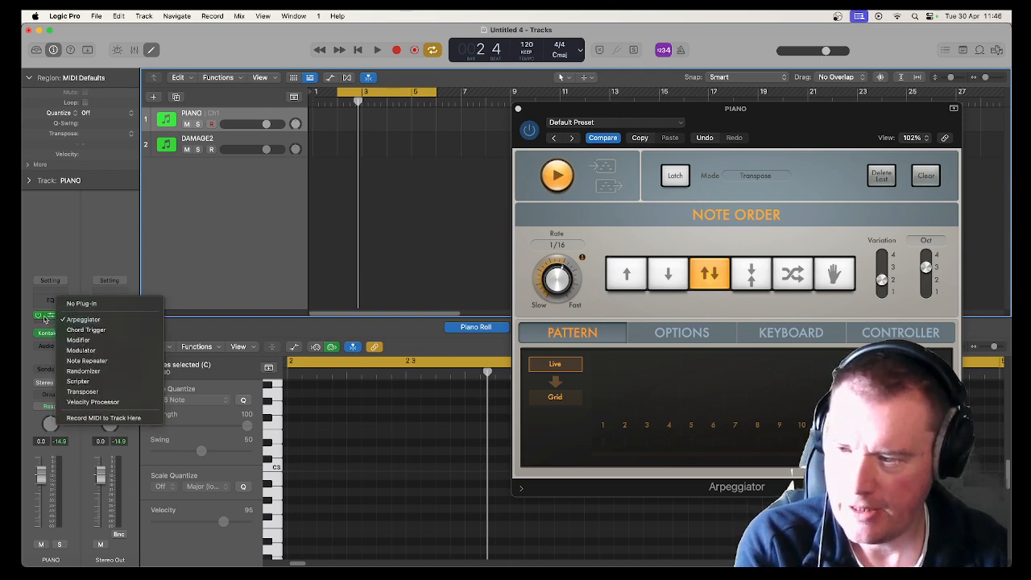
click(44, 319)
click(65, 319)
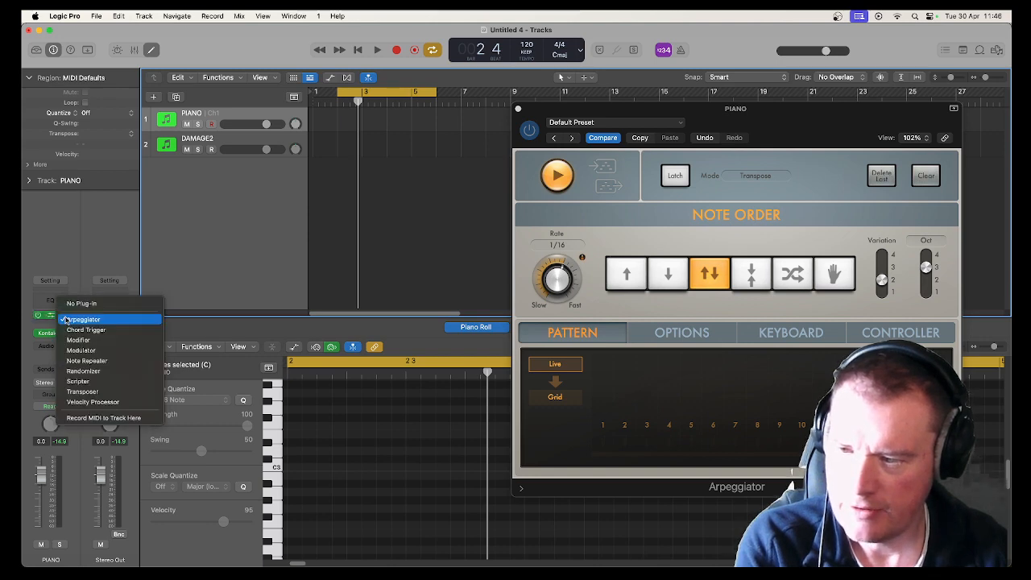
click(103, 418)
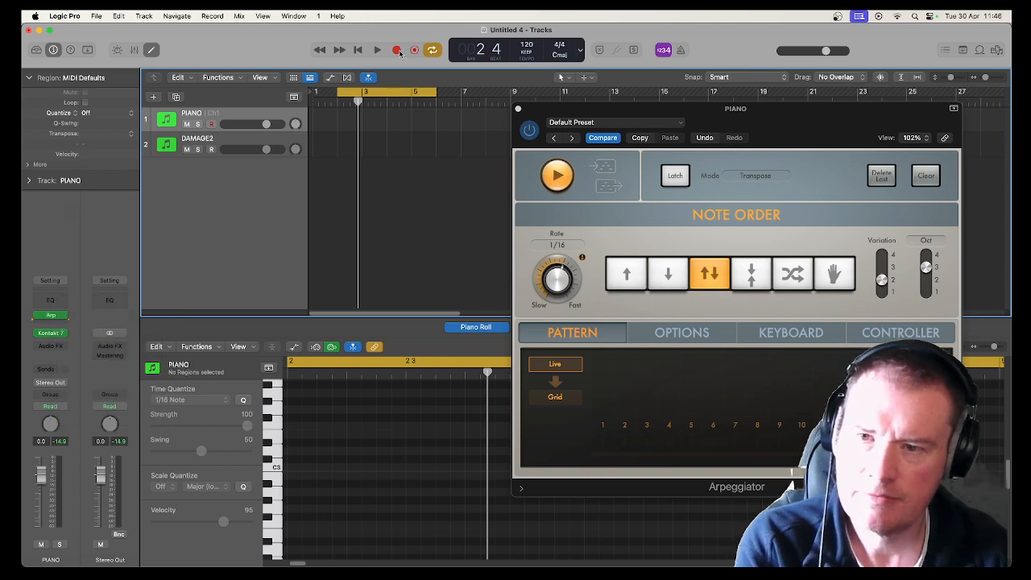
Record the arpeggiated chord on the PIANO track from bar 2 and close the Arpeggiator window
click(398, 50)
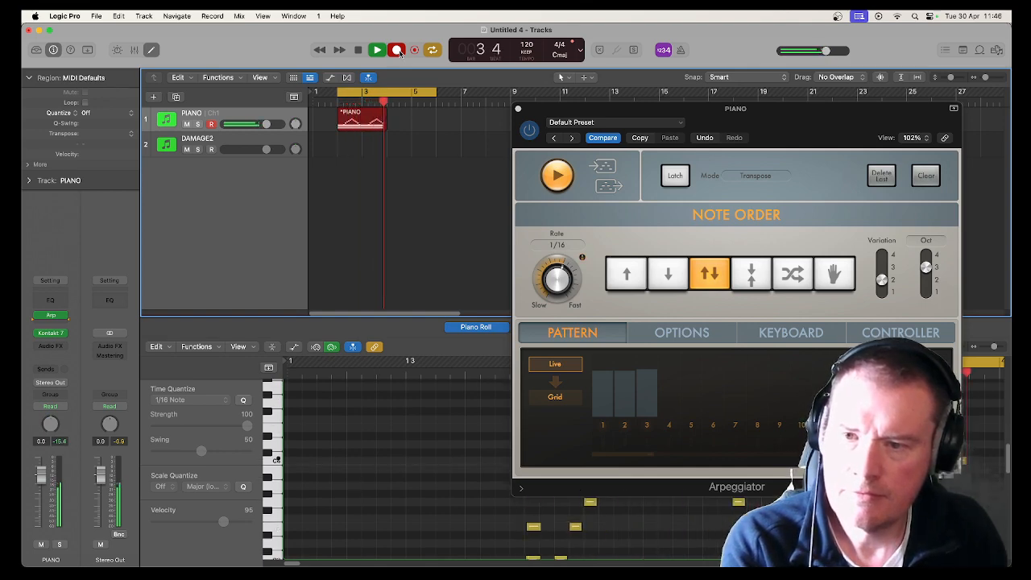
key(space)
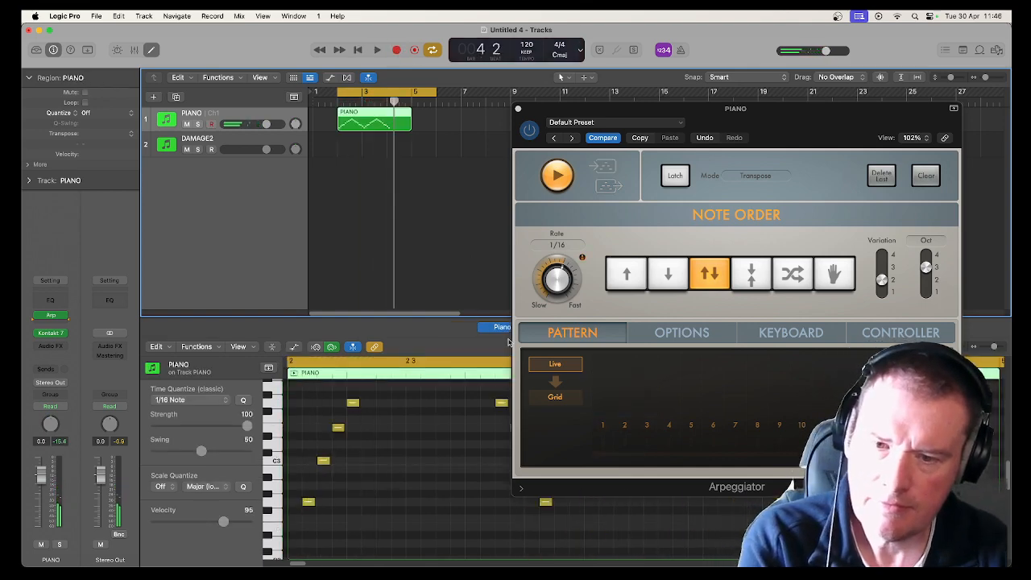
click(516, 108)
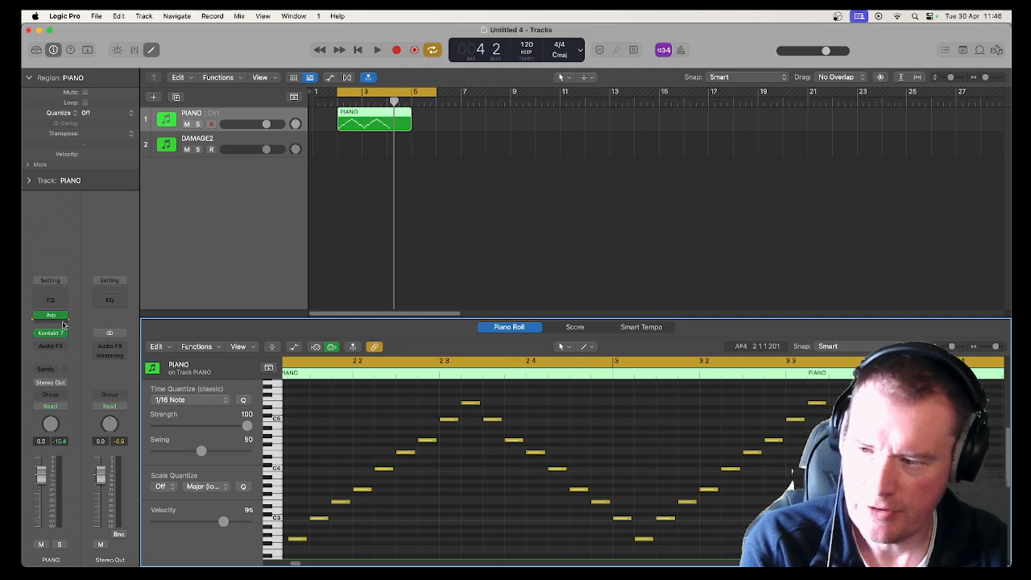
Bypass the Arpeggiator, play back the recorded arpeggio region and briefly select all of its notes
mouse_move(58, 316)
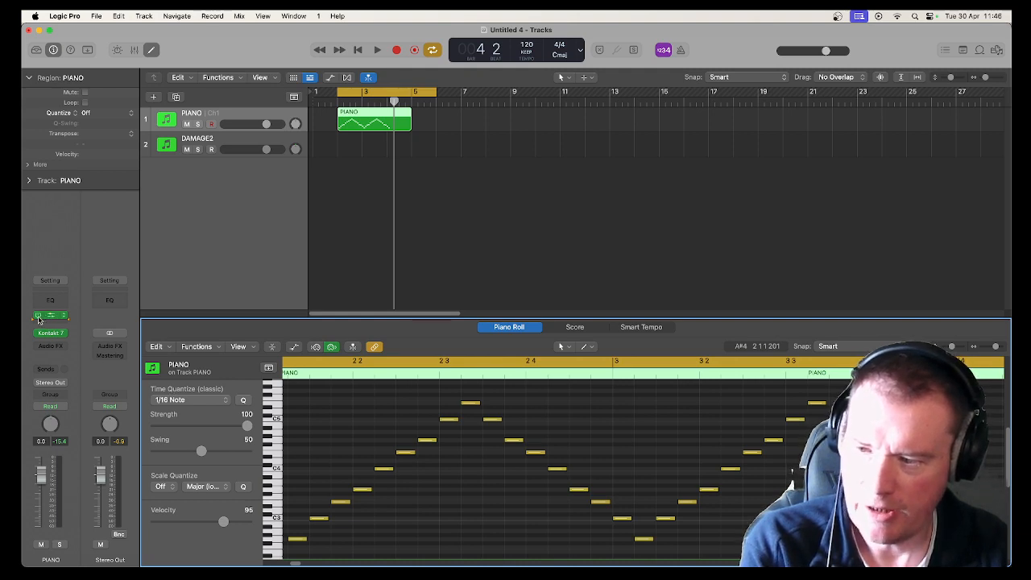
click(38, 315)
key(space)
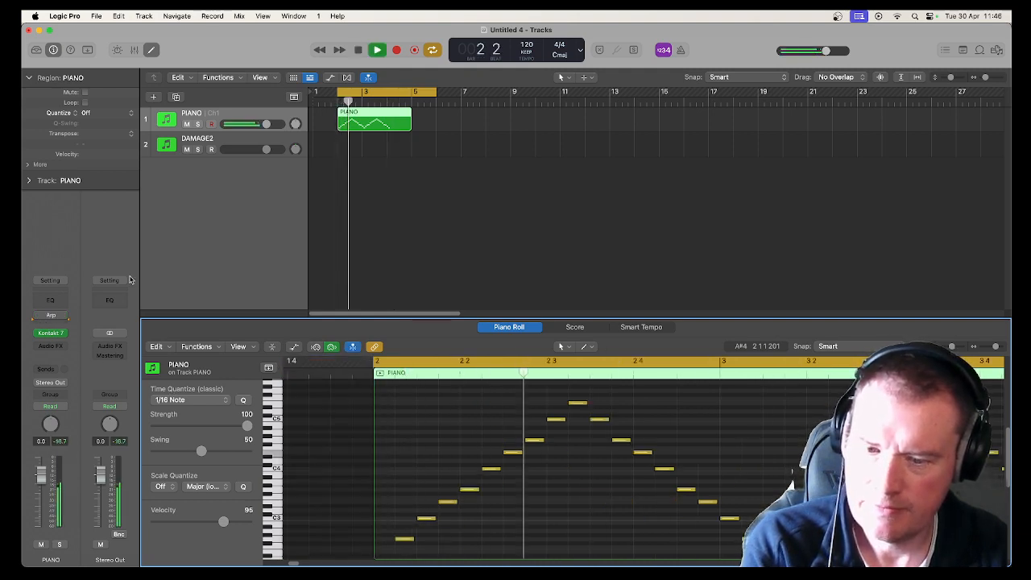
key(space)
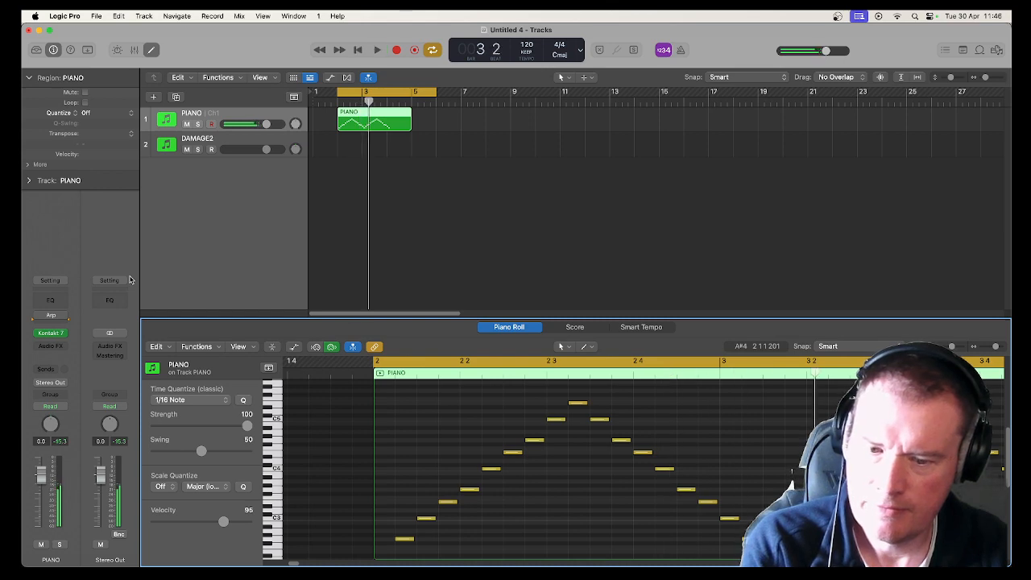
key(super+a)
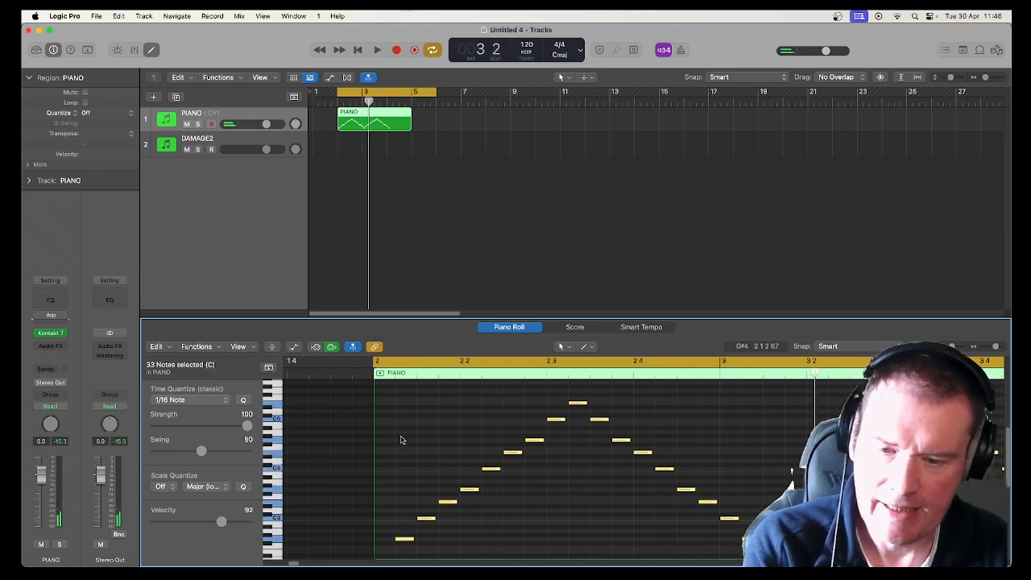
click(527, 474)
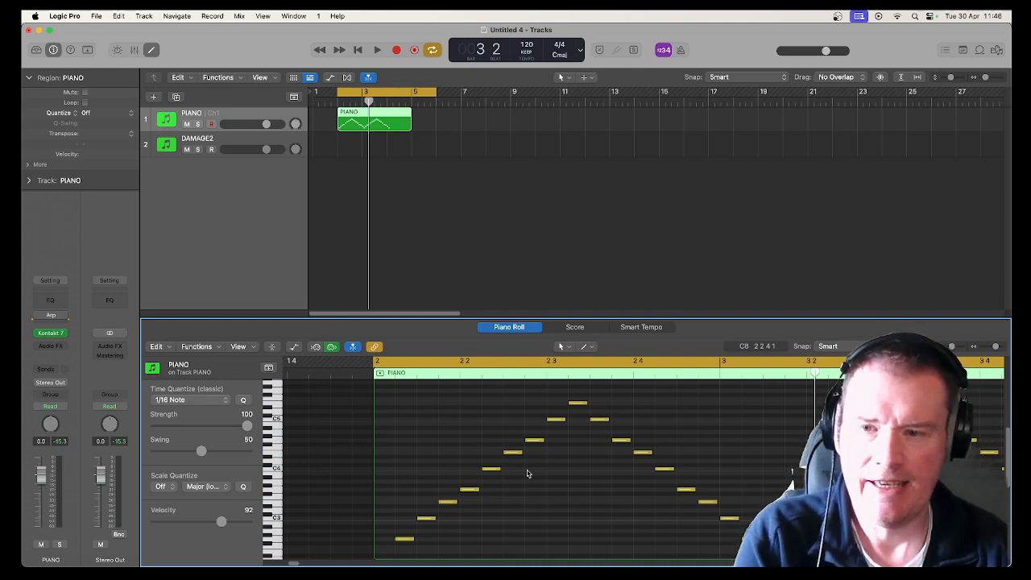
Re-enable the Arpeggiator and add a Transposer MIDI effect after it, with root D and the Lydian scale
click(44, 317)
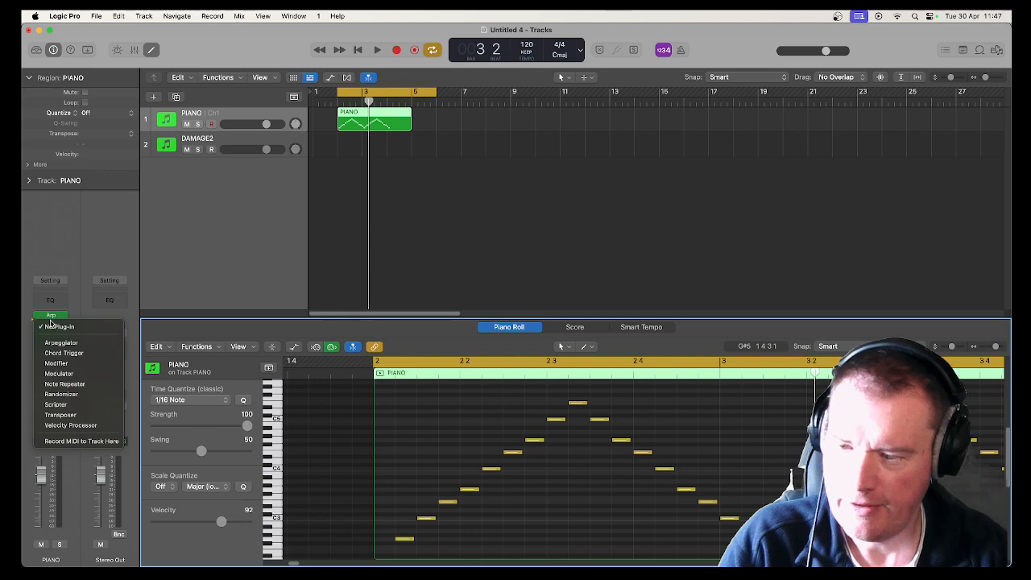
click(60, 414)
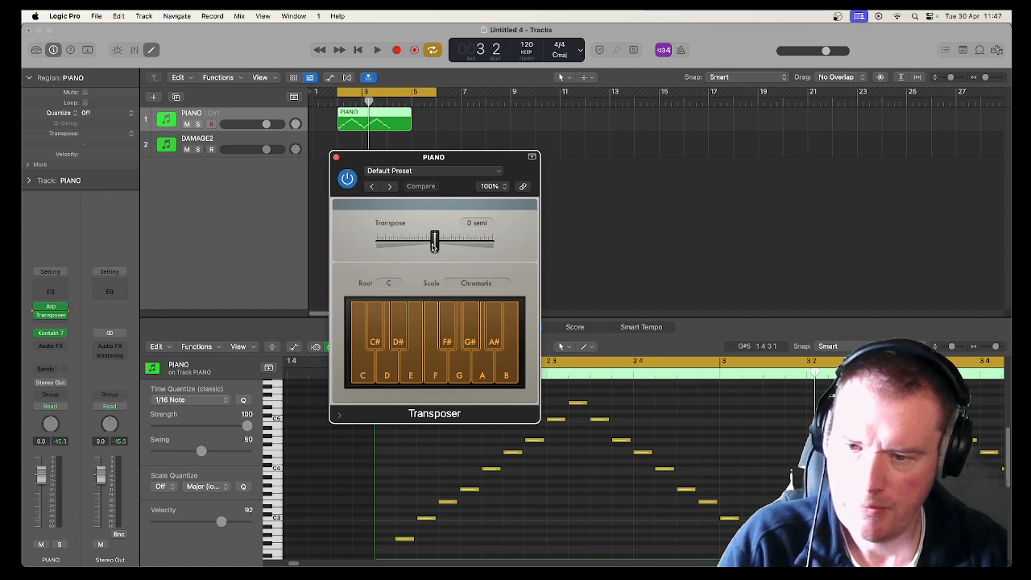
click(392, 283)
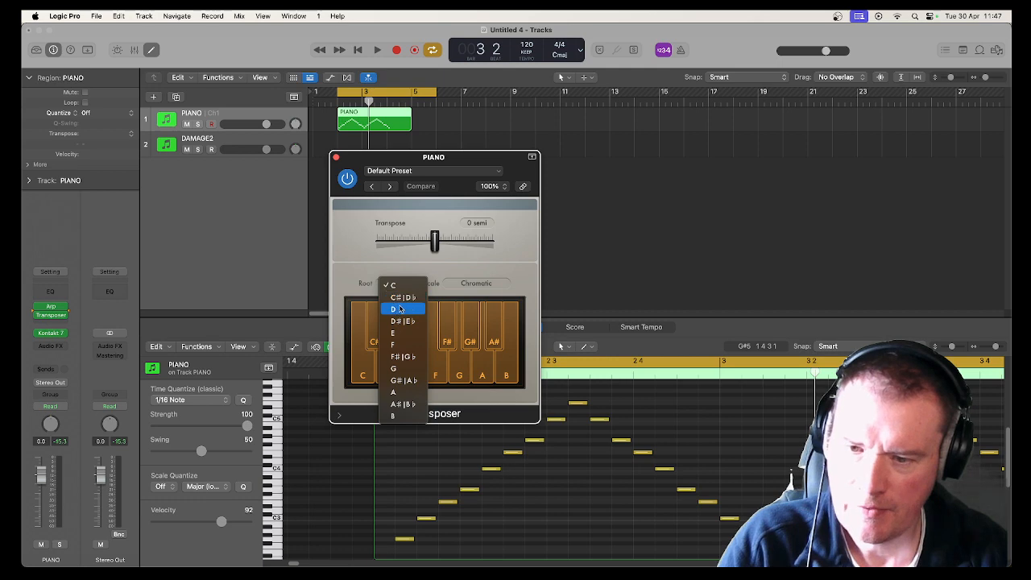
click(396, 310)
click(479, 284)
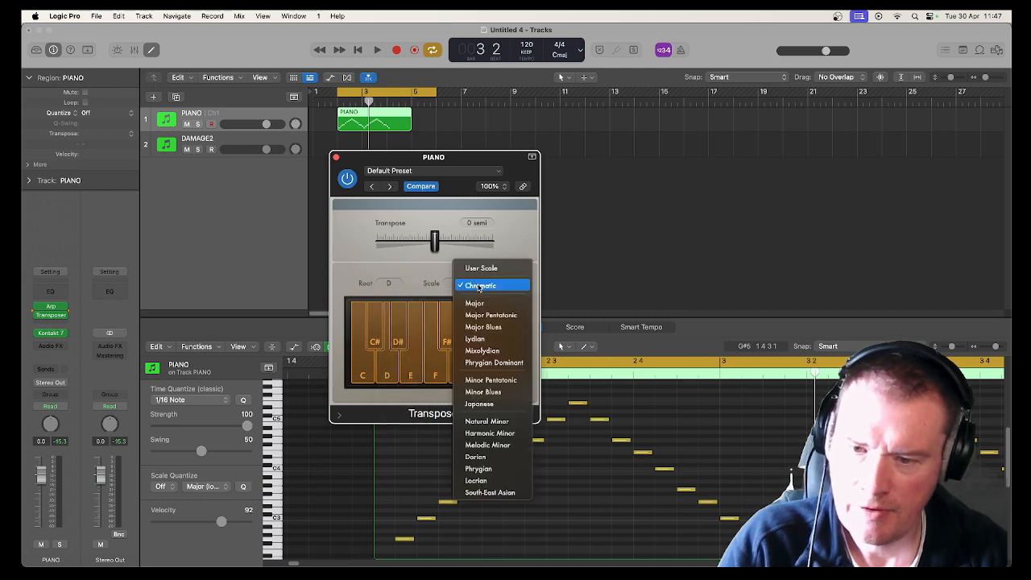
click(489, 340)
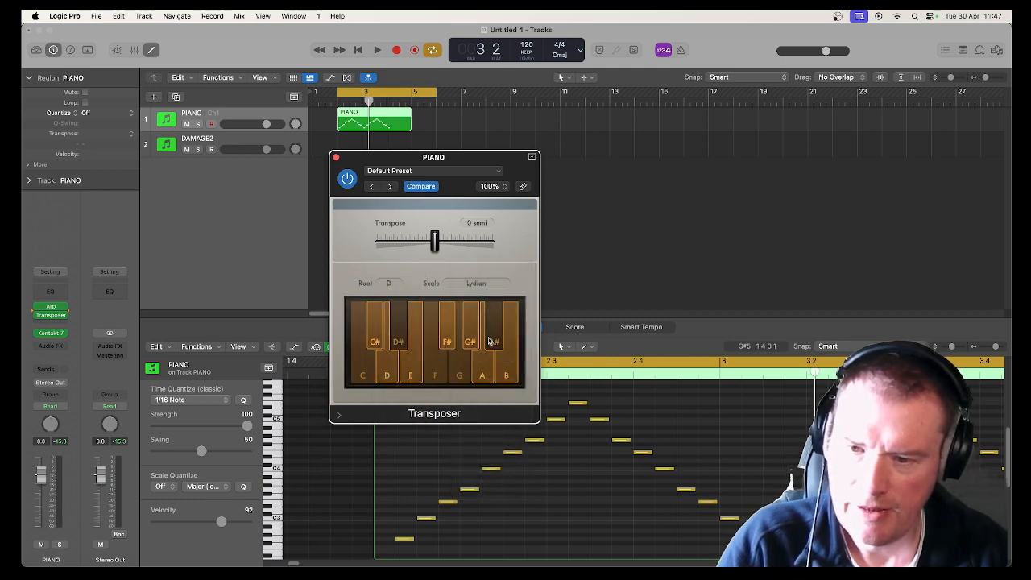
Delete the recorded PIANO region and set Record MIDI to Track Here at the point directly after the Transposer
click(380, 112)
key(Delete)
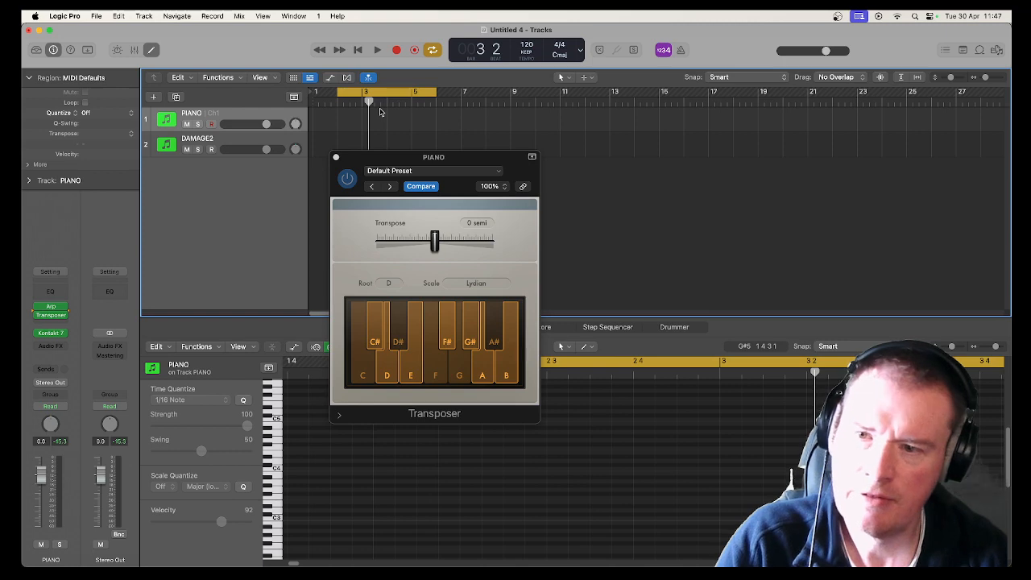
click(64, 315)
click(72, 348)
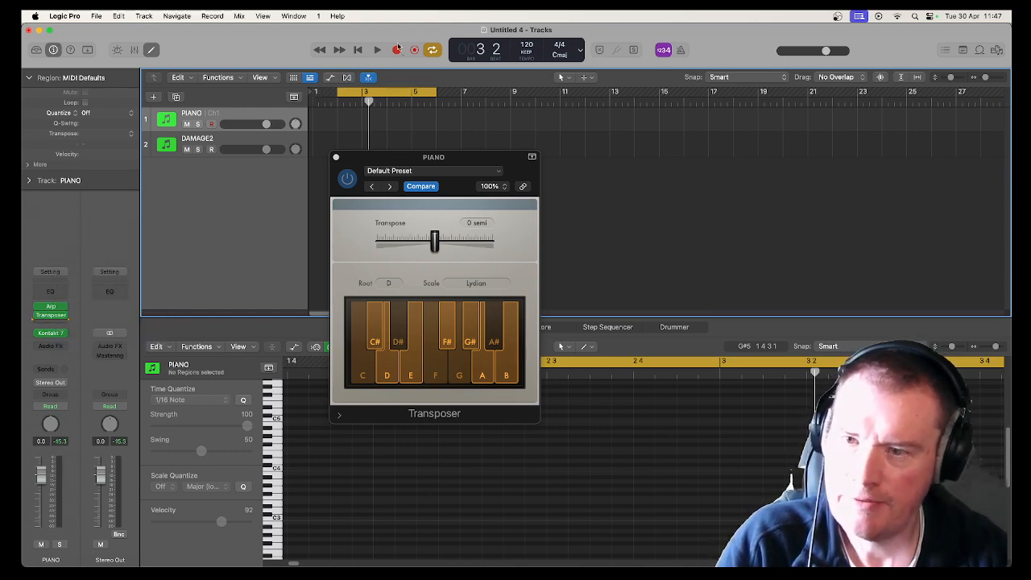
Record a chord through the Arpeggiator and Transposer onto the PIANO track from bar 2
click(396, 50)
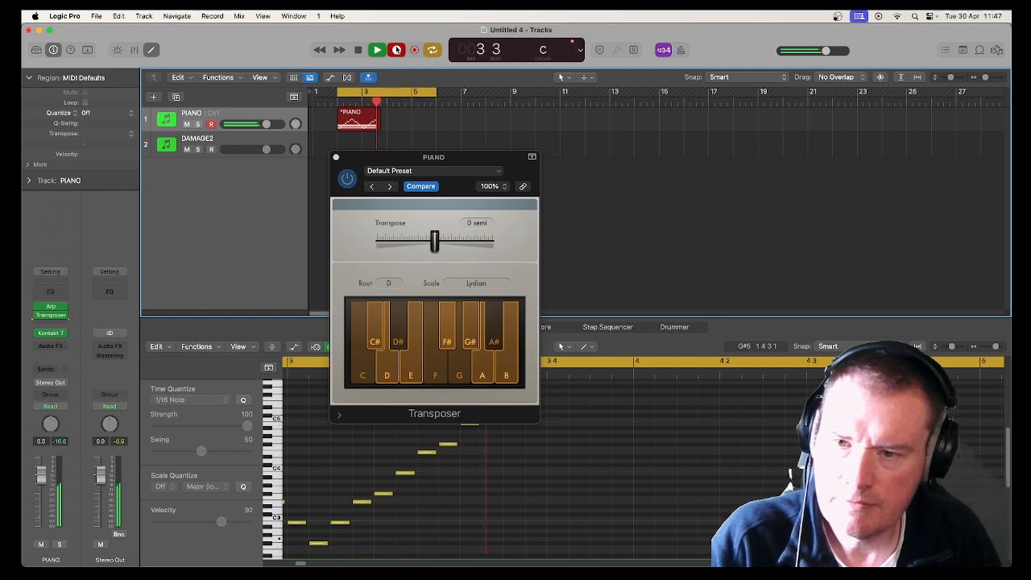
key(space)
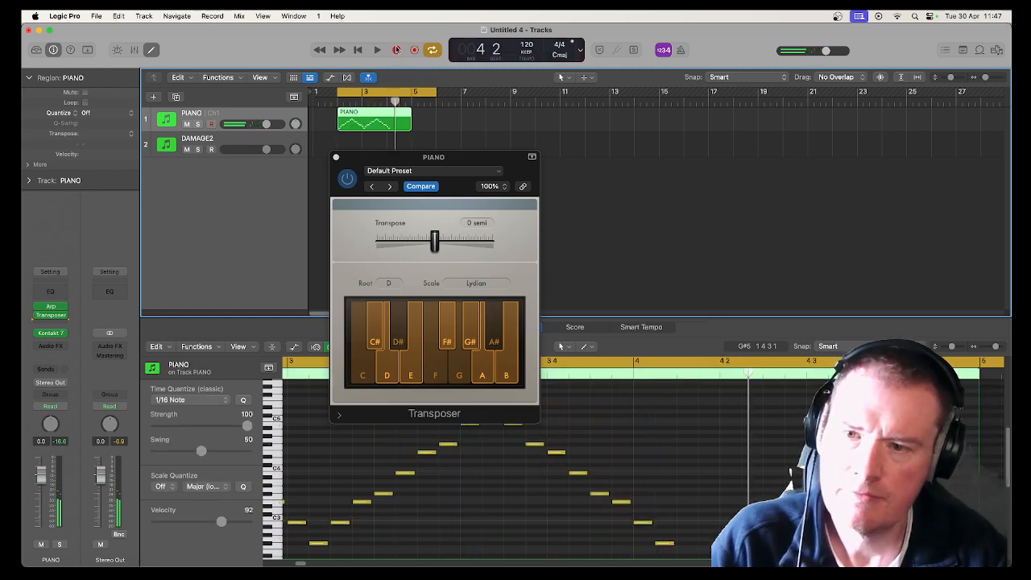
Close the Transposer window and play back the newly recorded PIANO region from its start
click(336, 157)
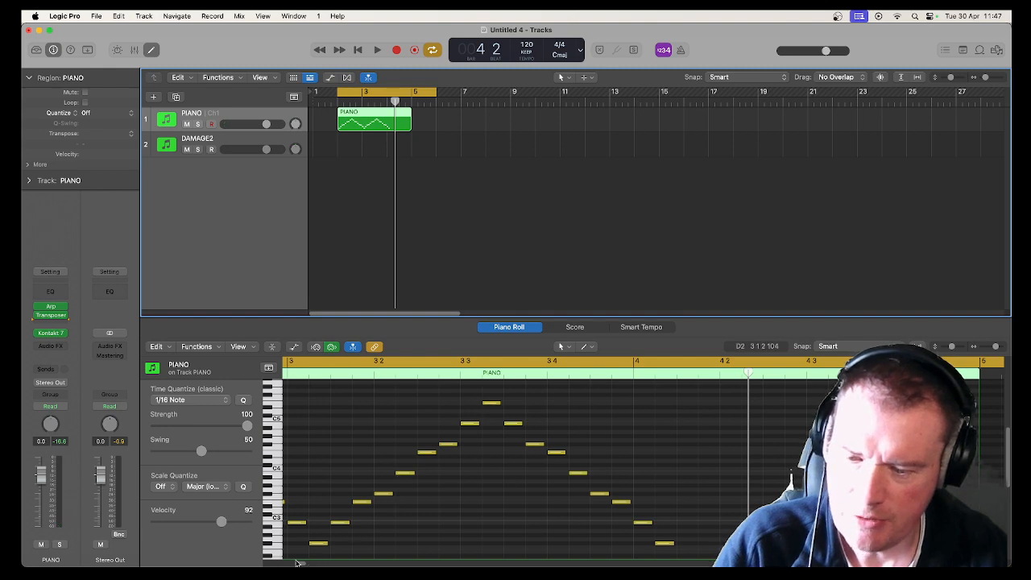
drag(298, 563, 295, 564)
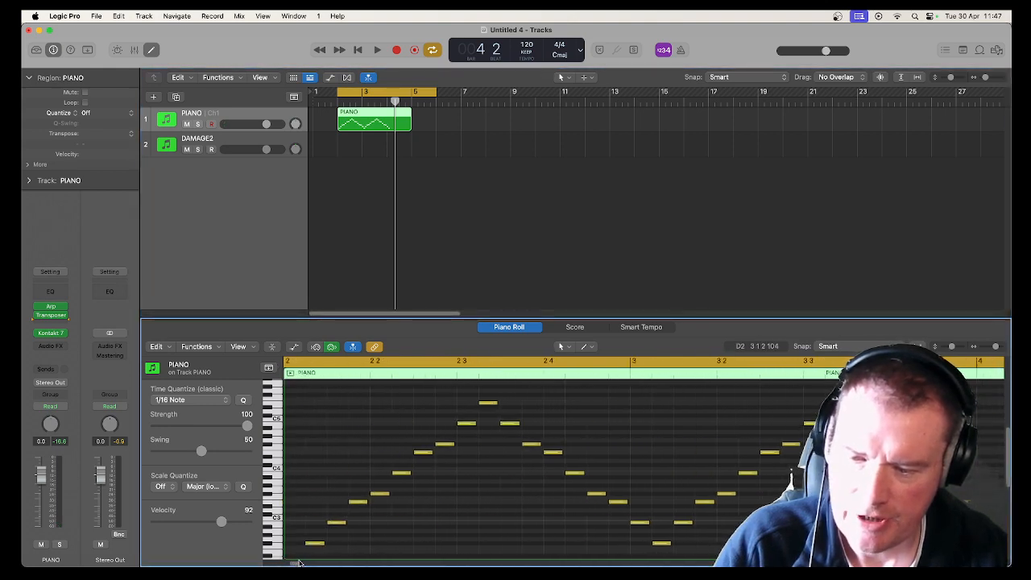
key(space)
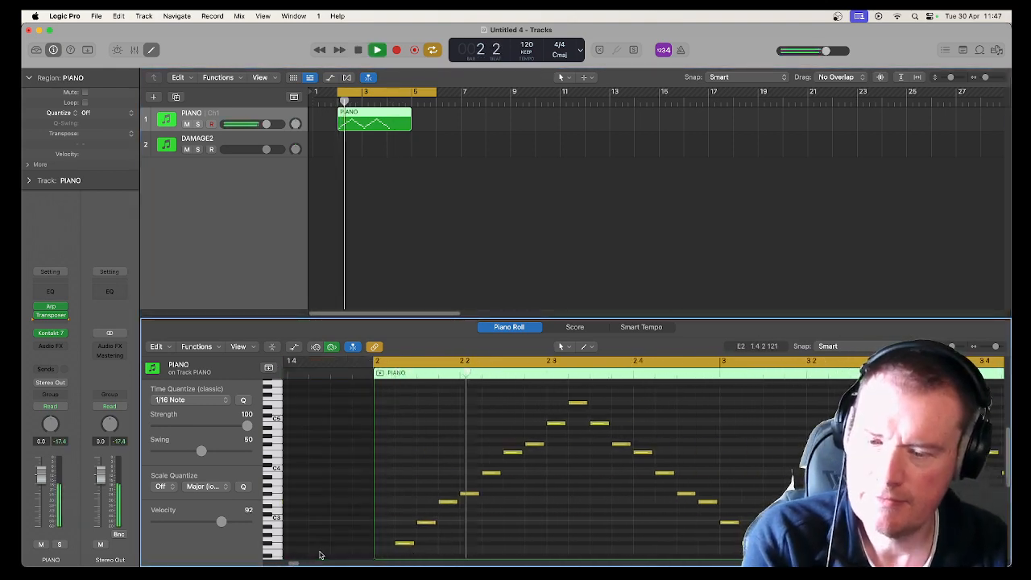
key(space)
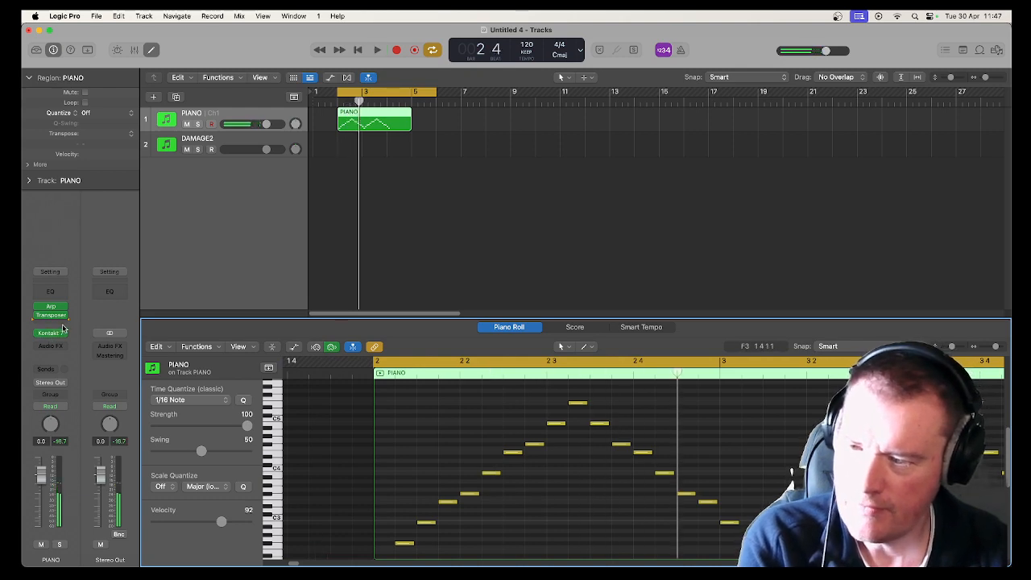
Replace the Transposer on the PIANO track with a Note Repeater, set to 1 repeat and a 74% velocity ramp
click(65, 319)
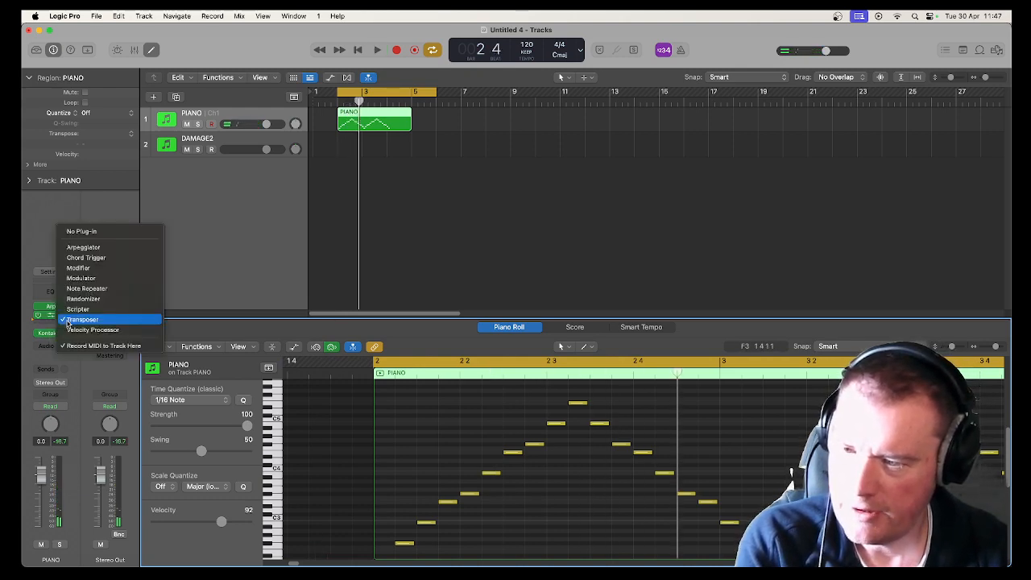
click(83, 289)
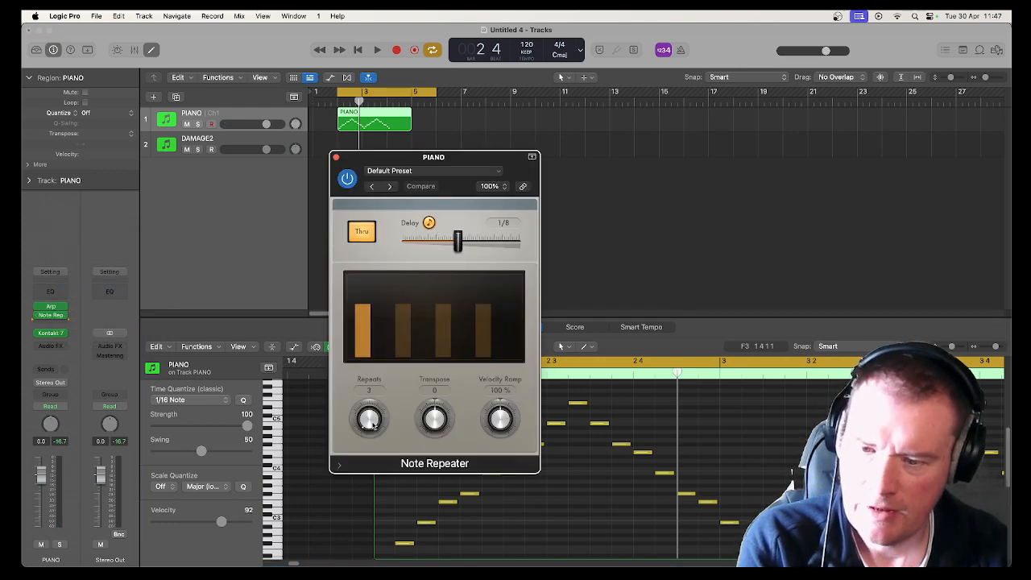
drag(374, 425, 375, 428)
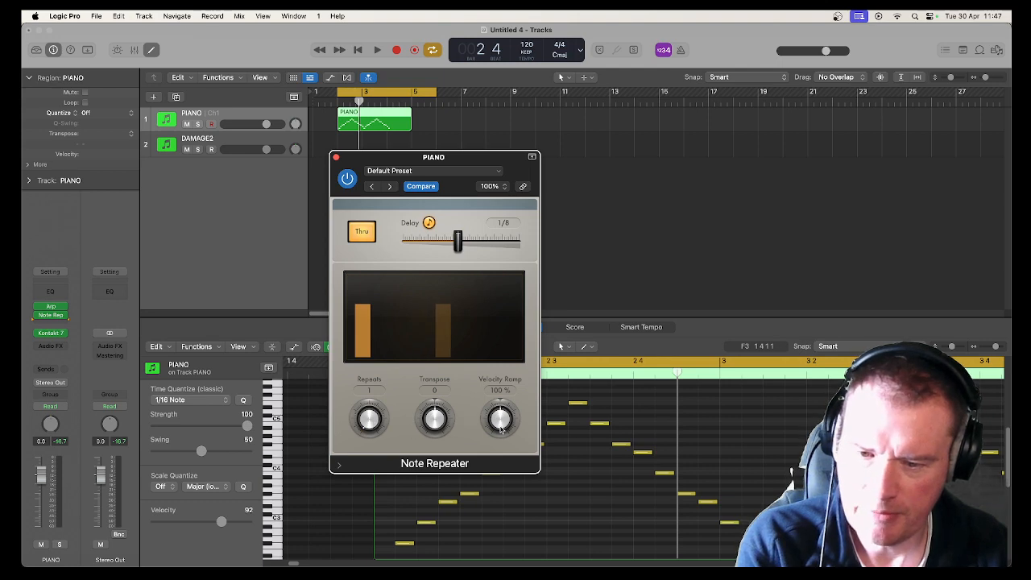
drag(501, 424, 505, 437)
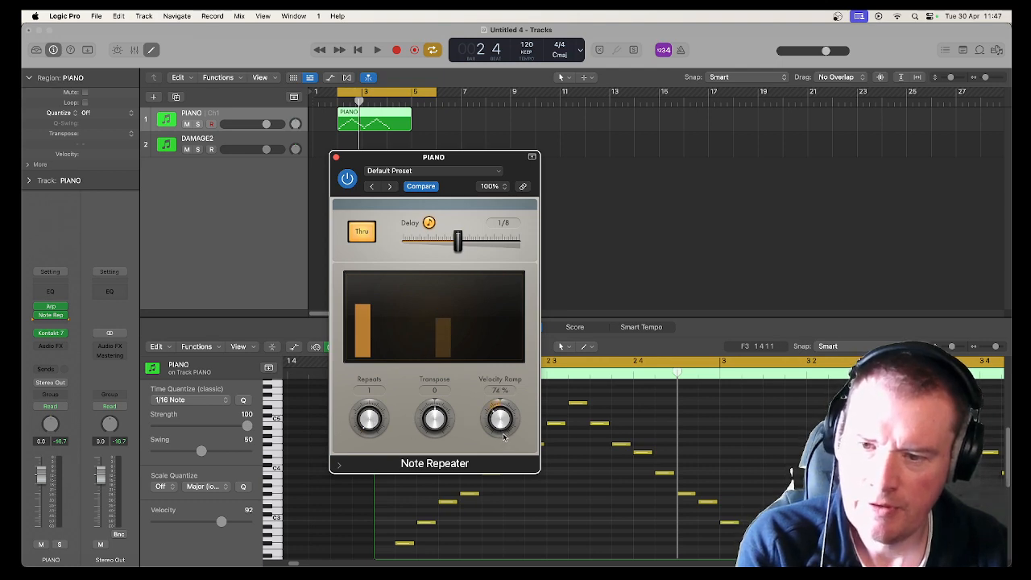
click(338, 157)
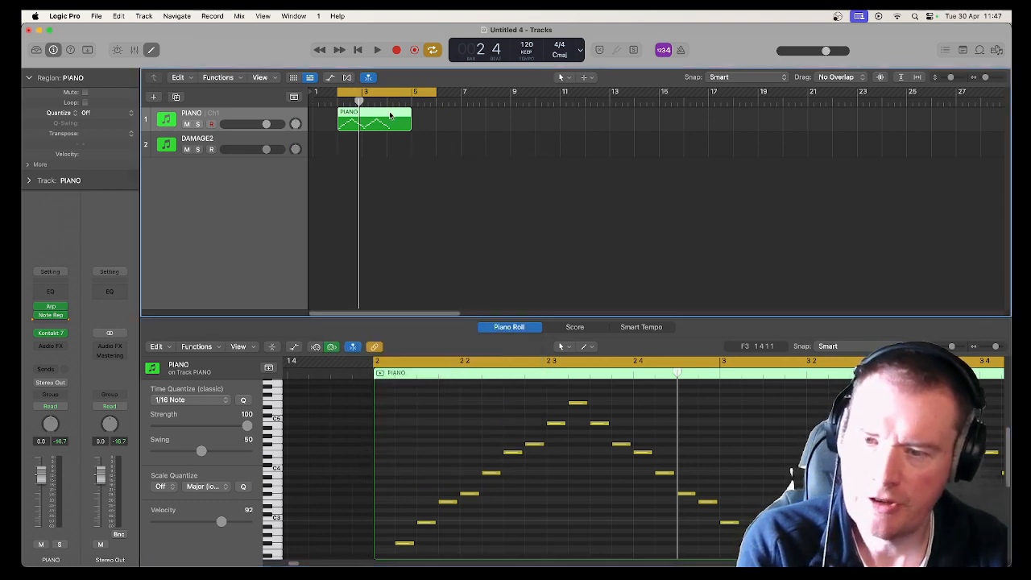
Delete the PIANO region and record a new chord through the Arpeggiator and Note Repeater from bar 2
key(Delete)
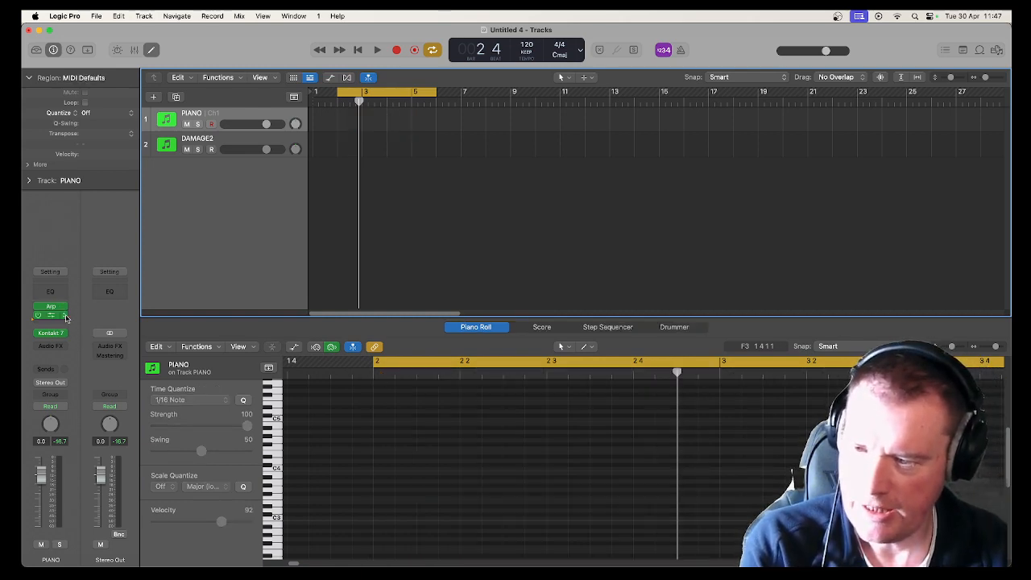
click(396, 50)
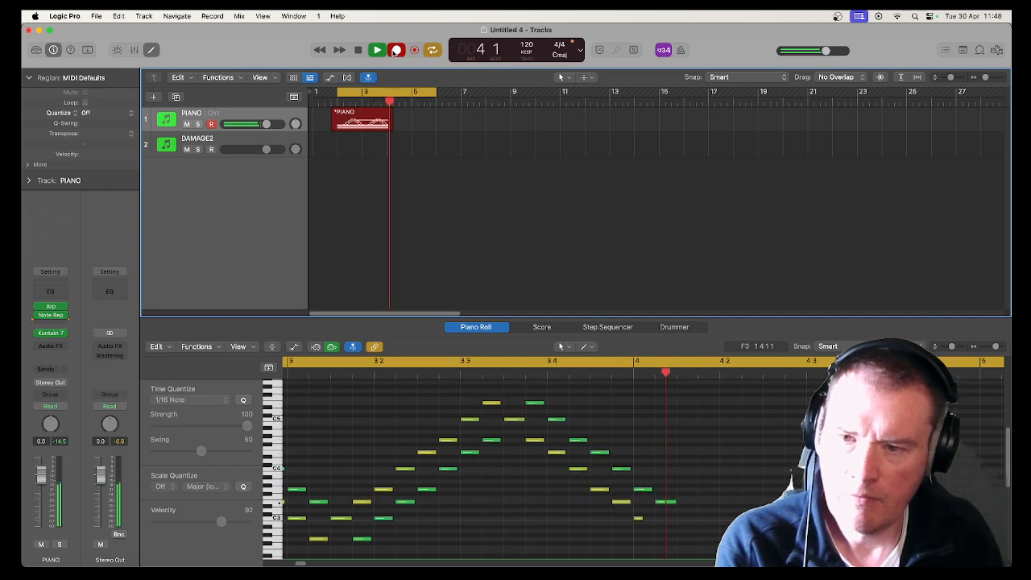
key(space)
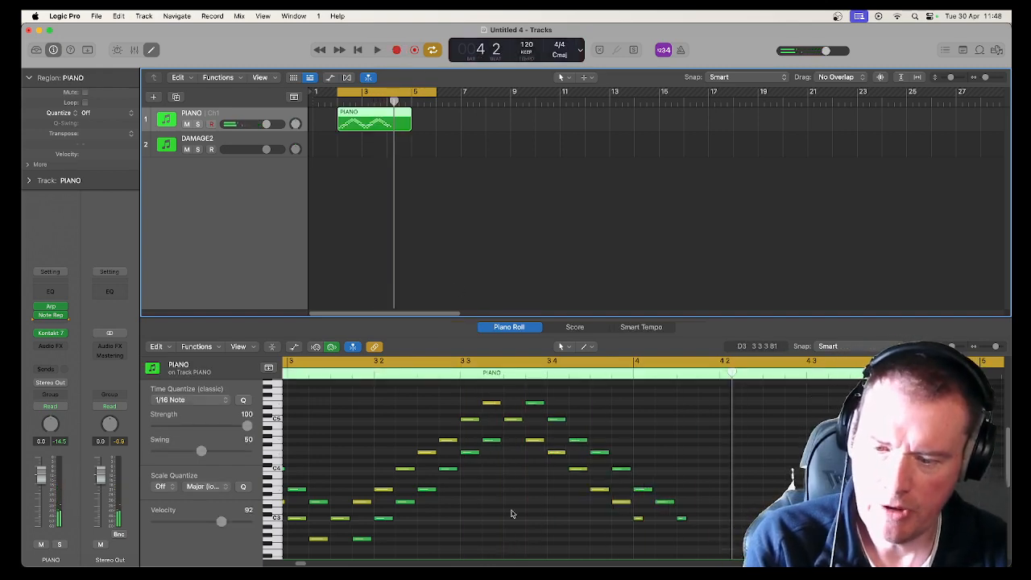
drag(305, 564, 298, 564)
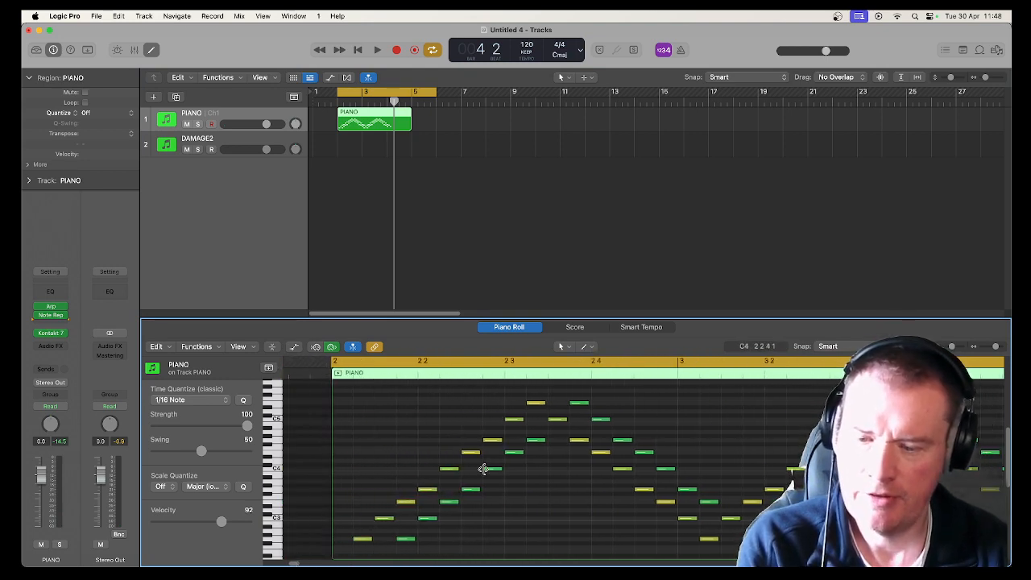
mouse_move(483, 469)
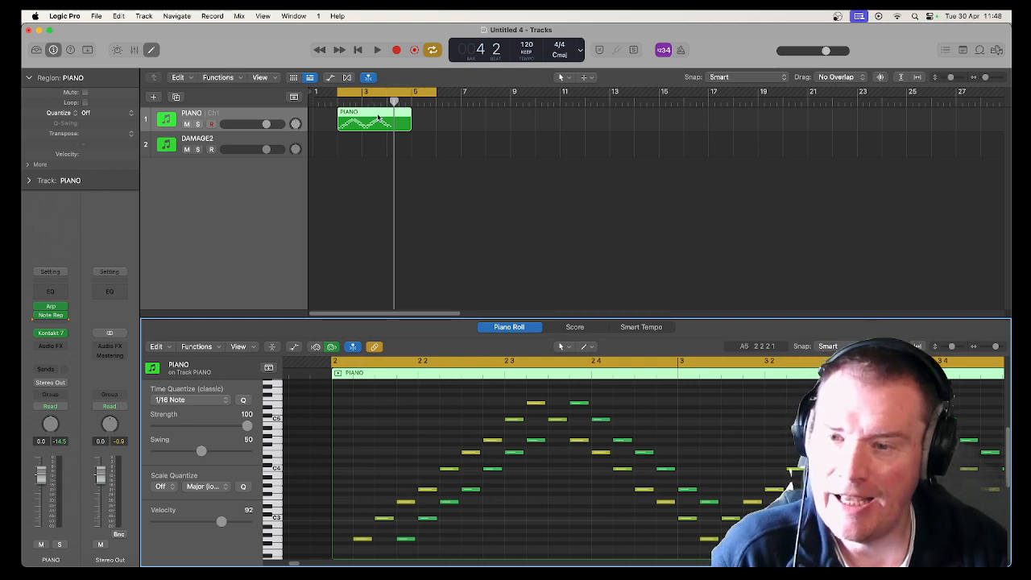
Mute the PIANO track and record a low rhythmic part on the DAMAGE2 track over bars 2 and 3
click(186, 123)
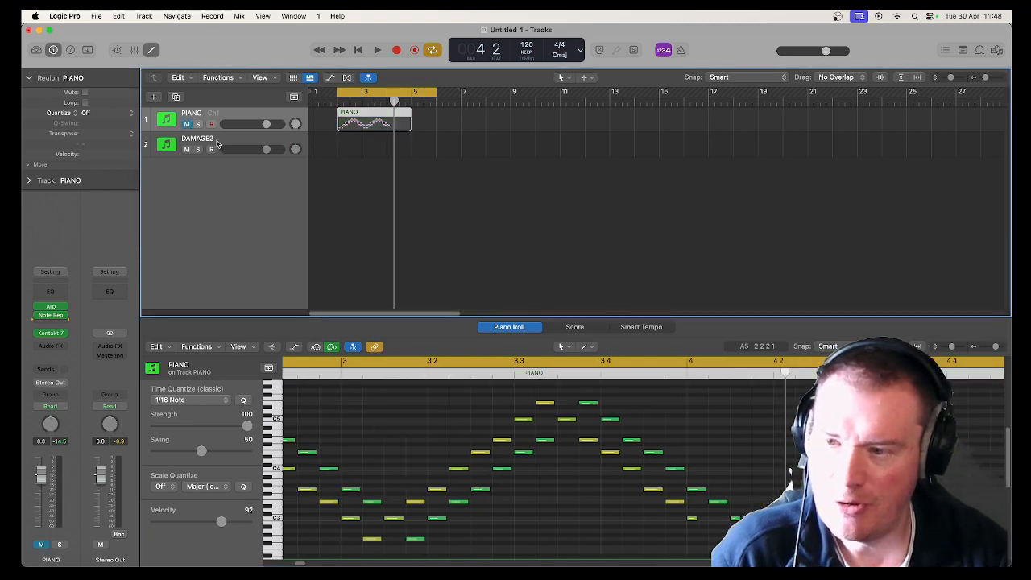
click(217, 143)
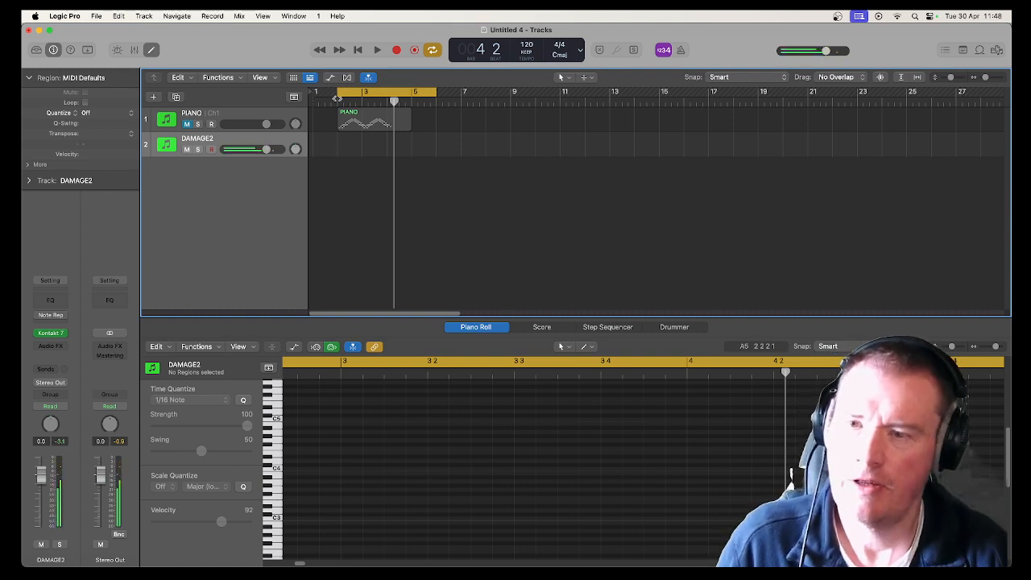
click(397, 50)
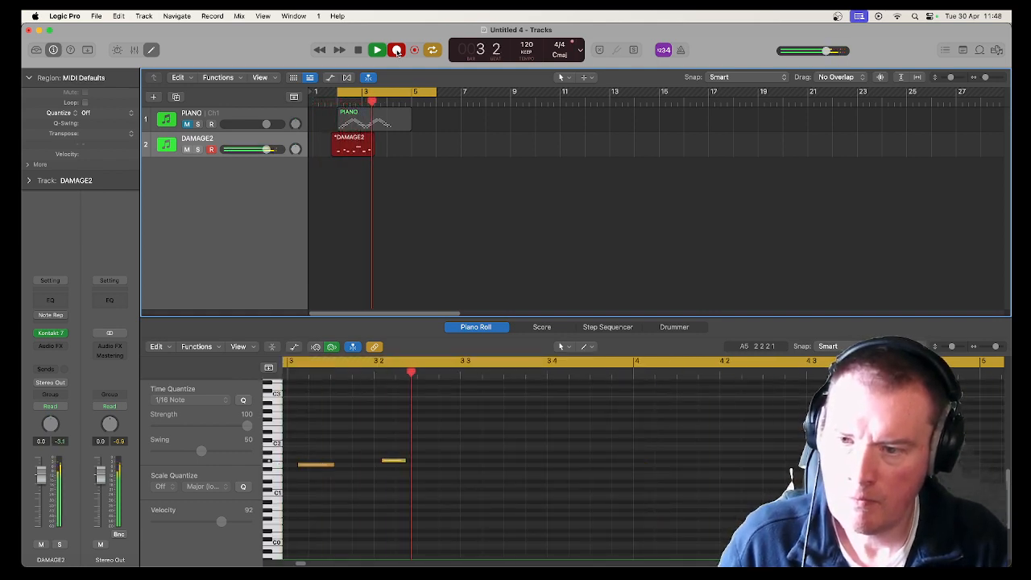
click(397, 50)
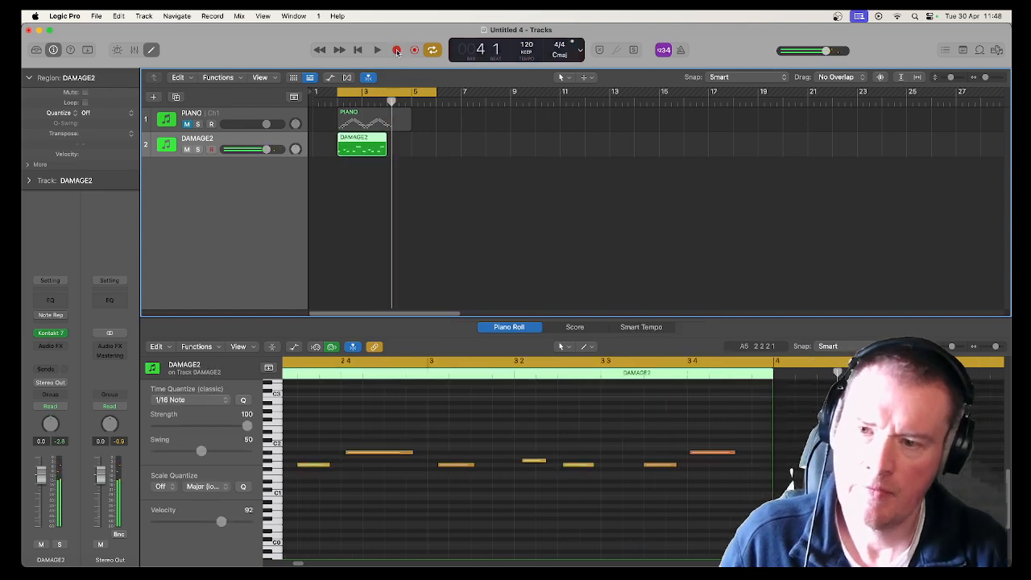
Quantize all notes of the DAMAGE2 region to 1/16 notes and play the region back
click(477, 422)
key(super+a)
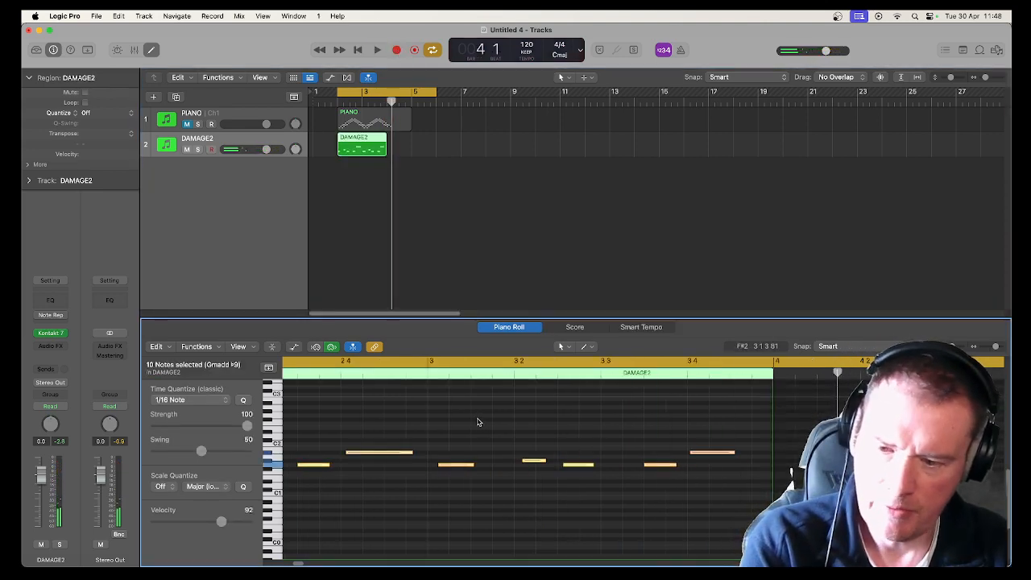
key(space)
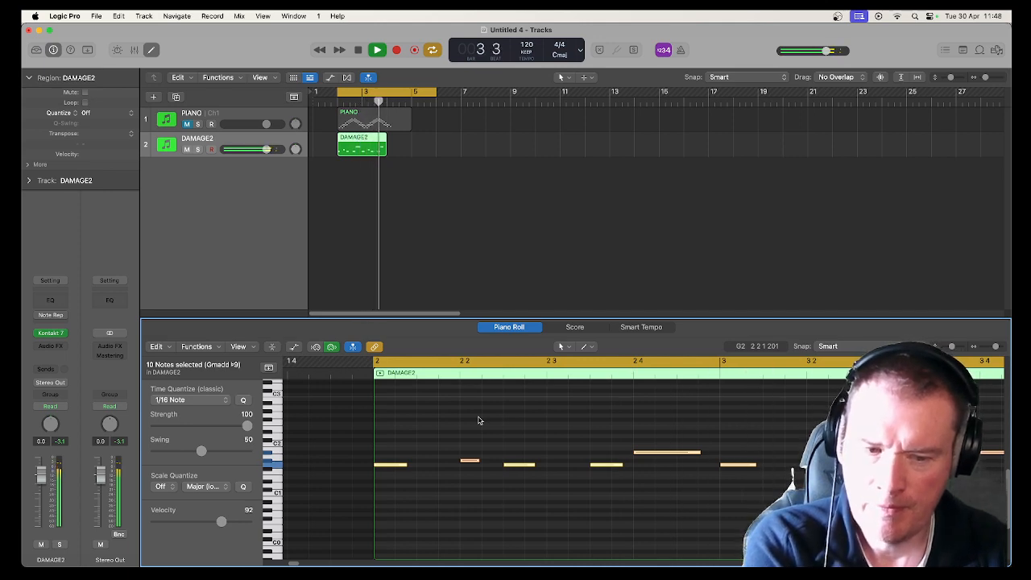
key(space)
click(45, 344)
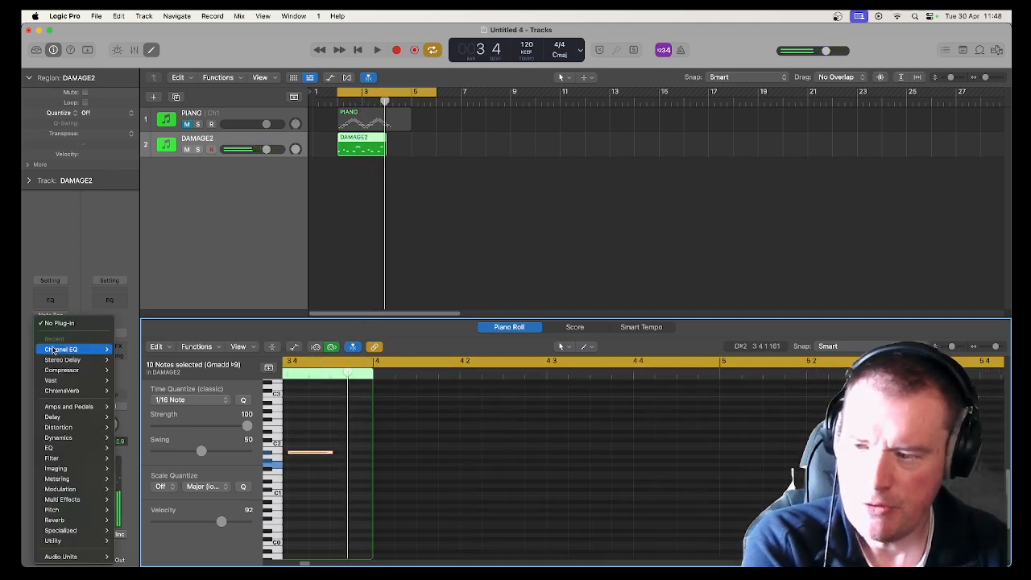
mouse_move(54, 351)
click(74, 306)
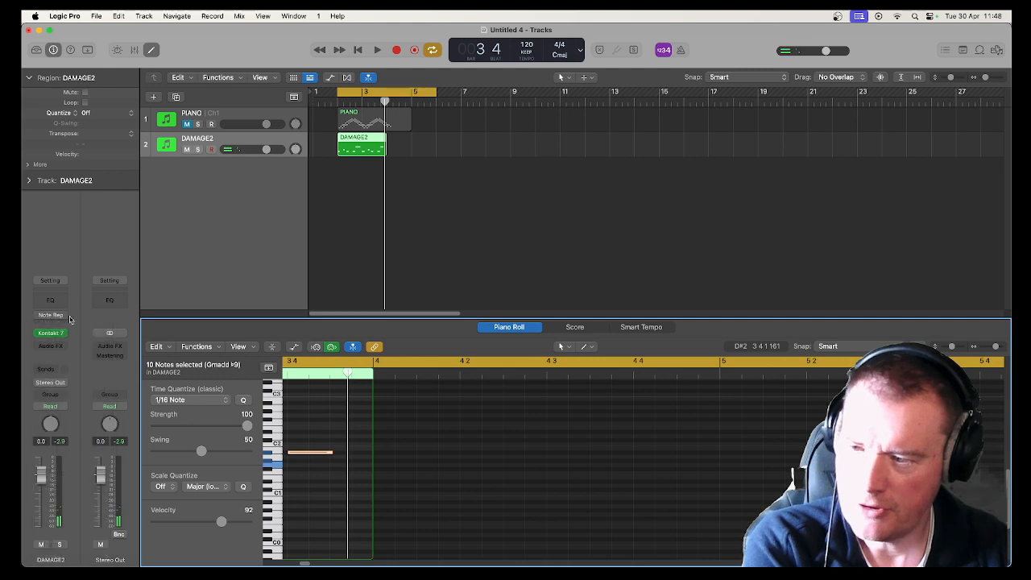
click(68, 316)
Enable the bypassed Note Repeater on the DAMAGE2 track with its settings displayed, and play back the region through it
click(41, 318)
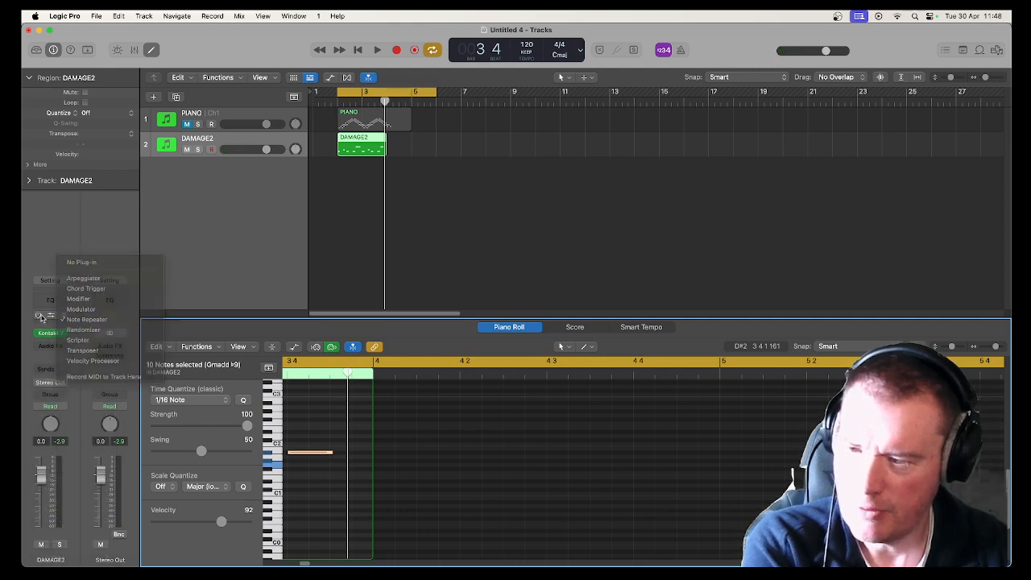
click(50, 316)
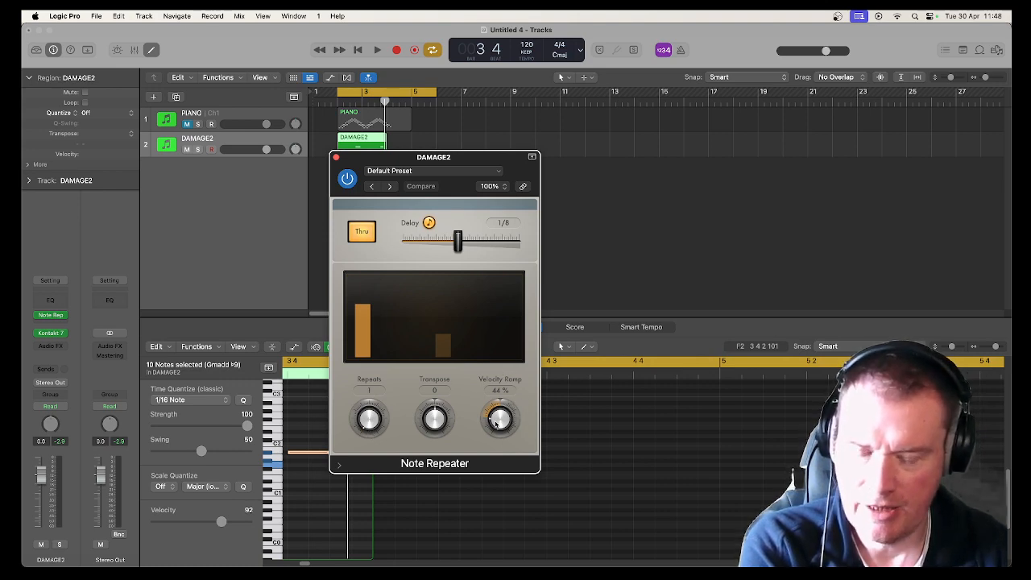
drag(337, 160, 511, 182)
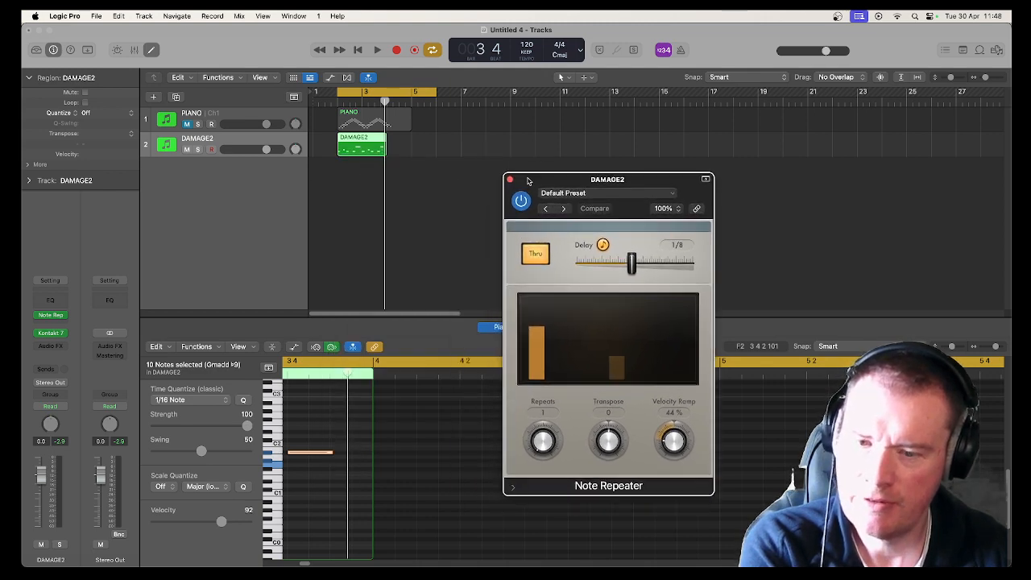
key(space)
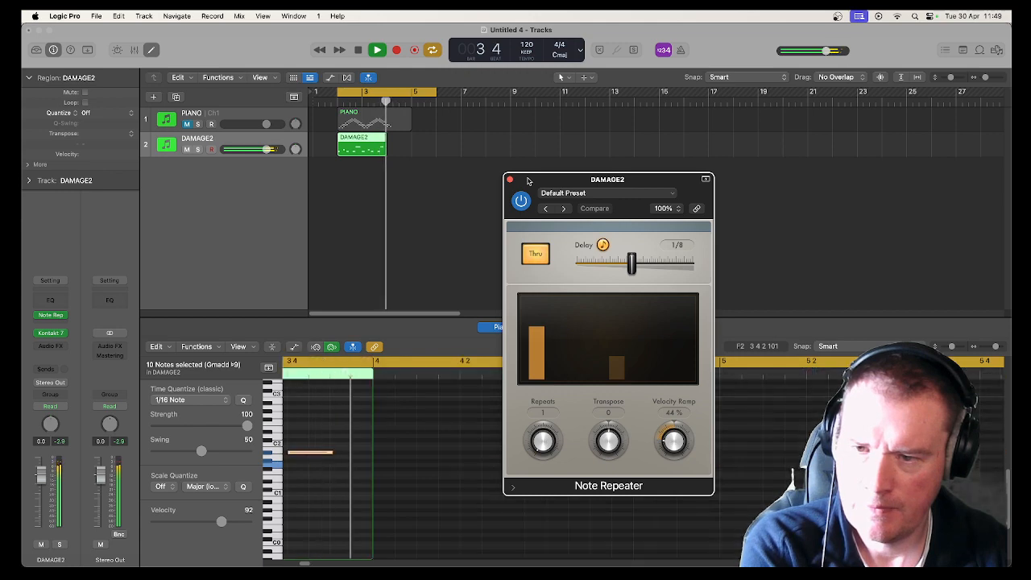
key(space)
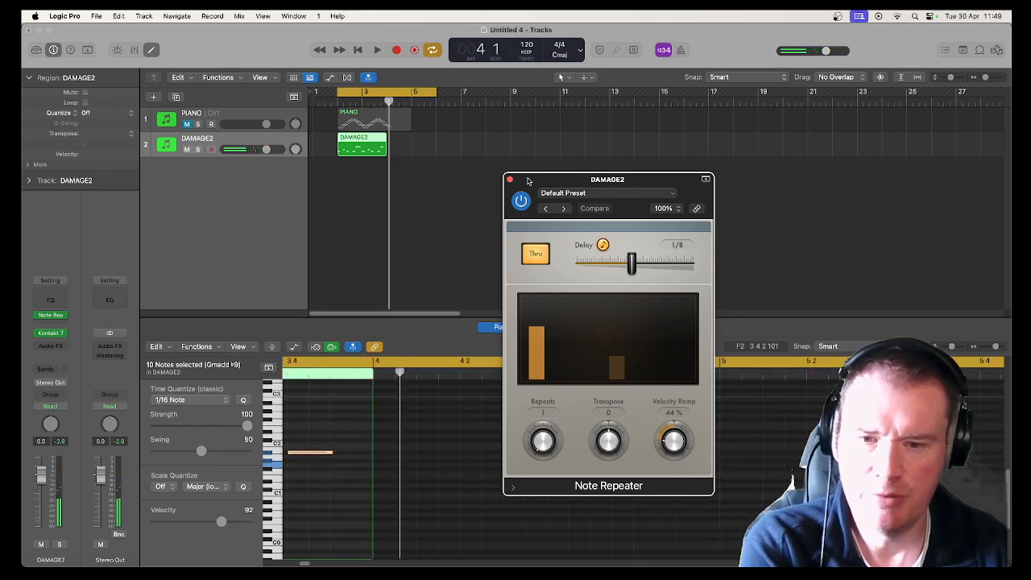